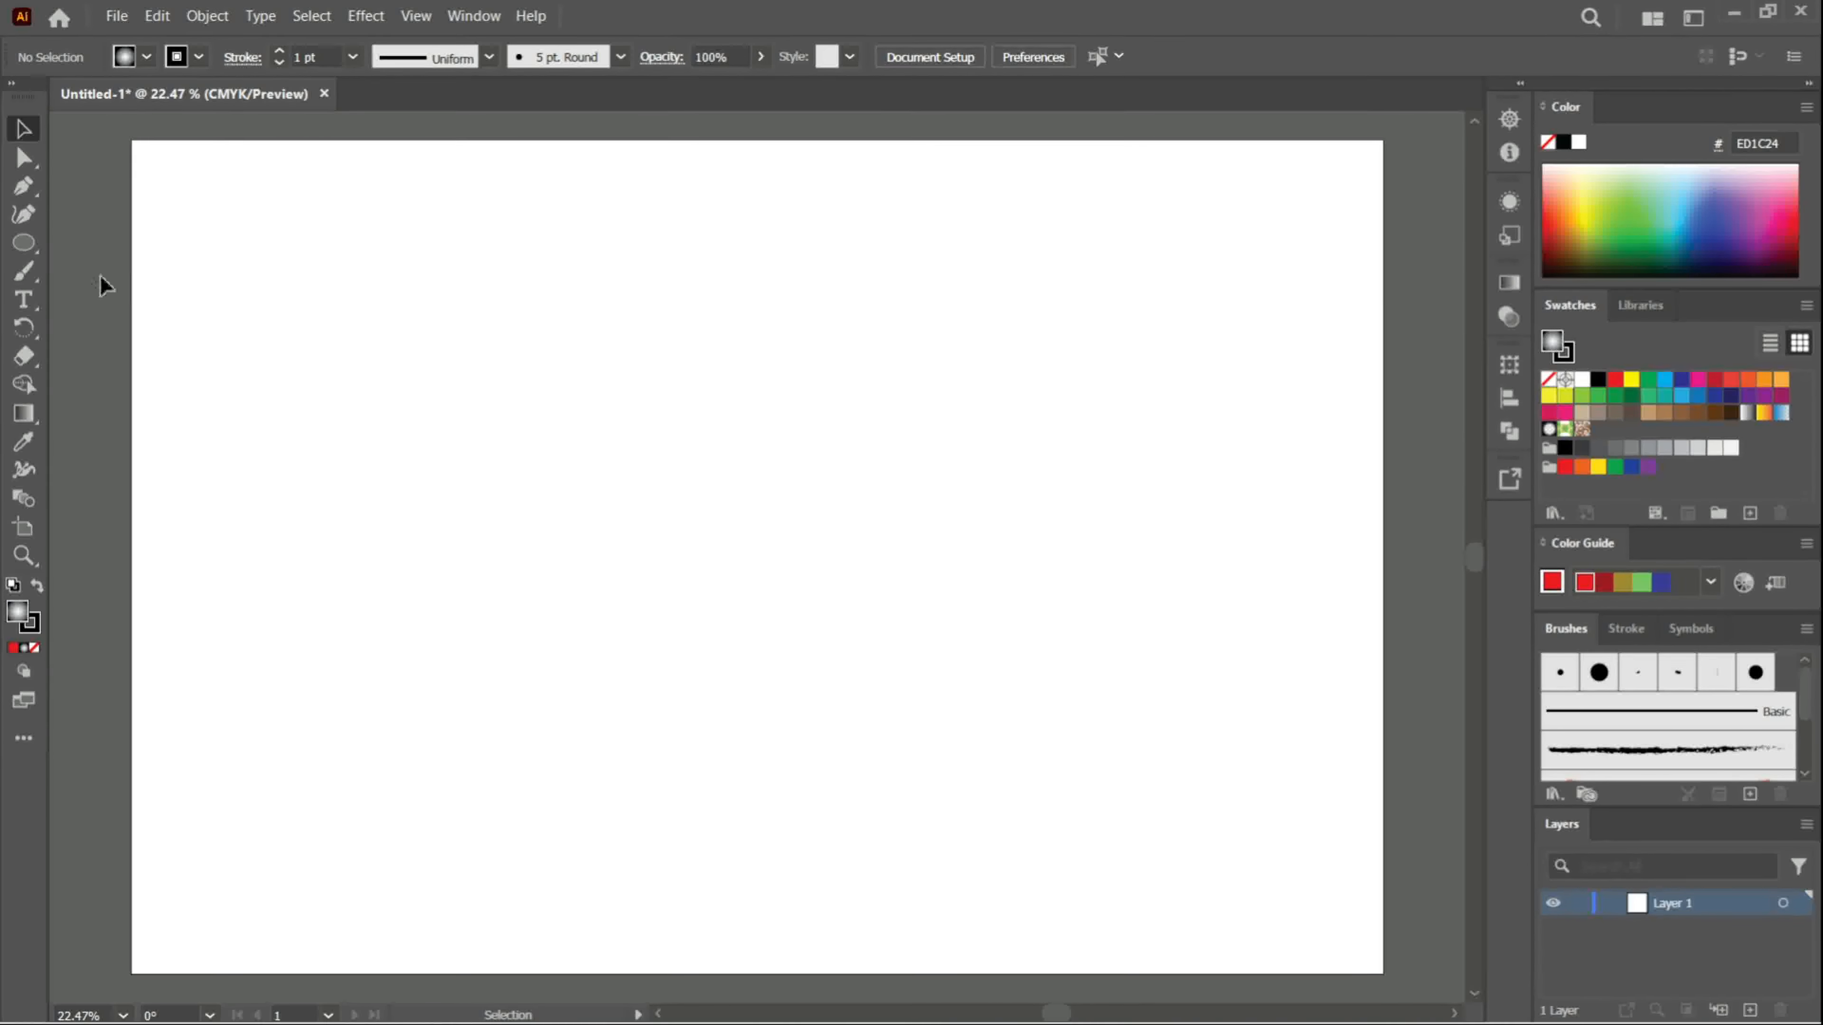
- Draw a square with the Rectangle tool and move it fully onto the artboard's left half
right_click(32, 255)
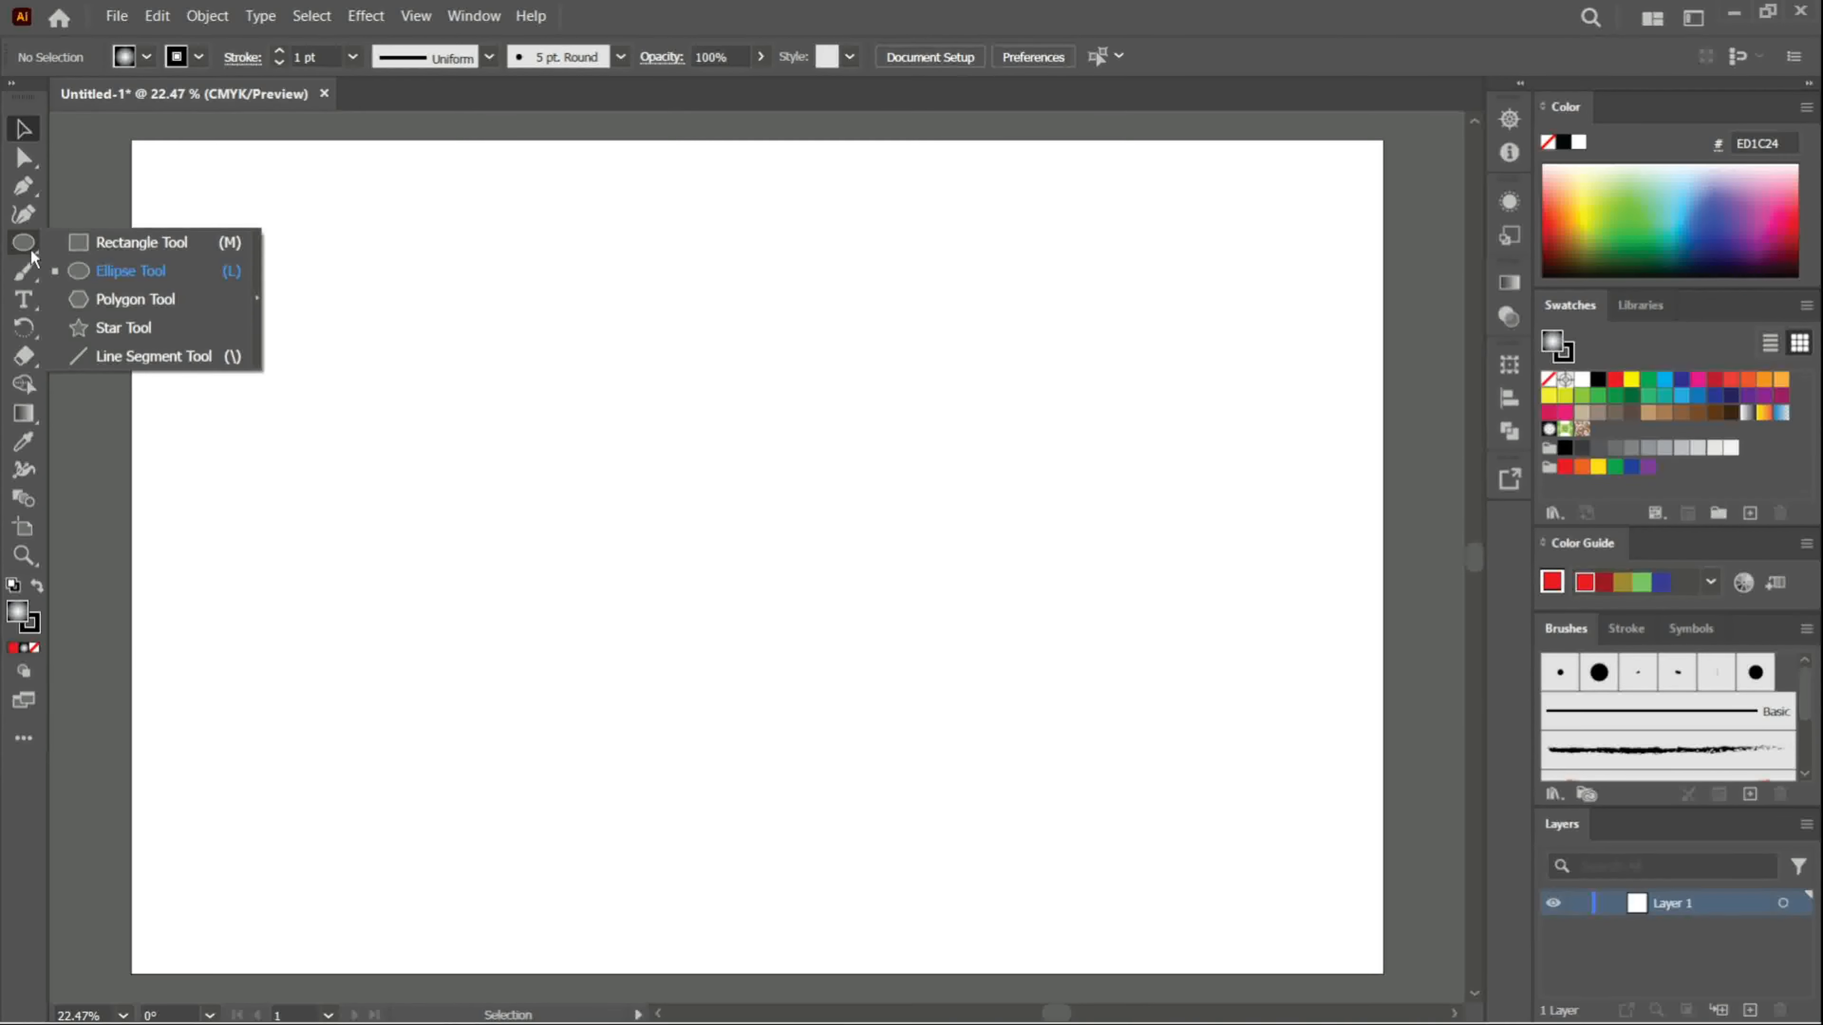
left_click(106, 248)
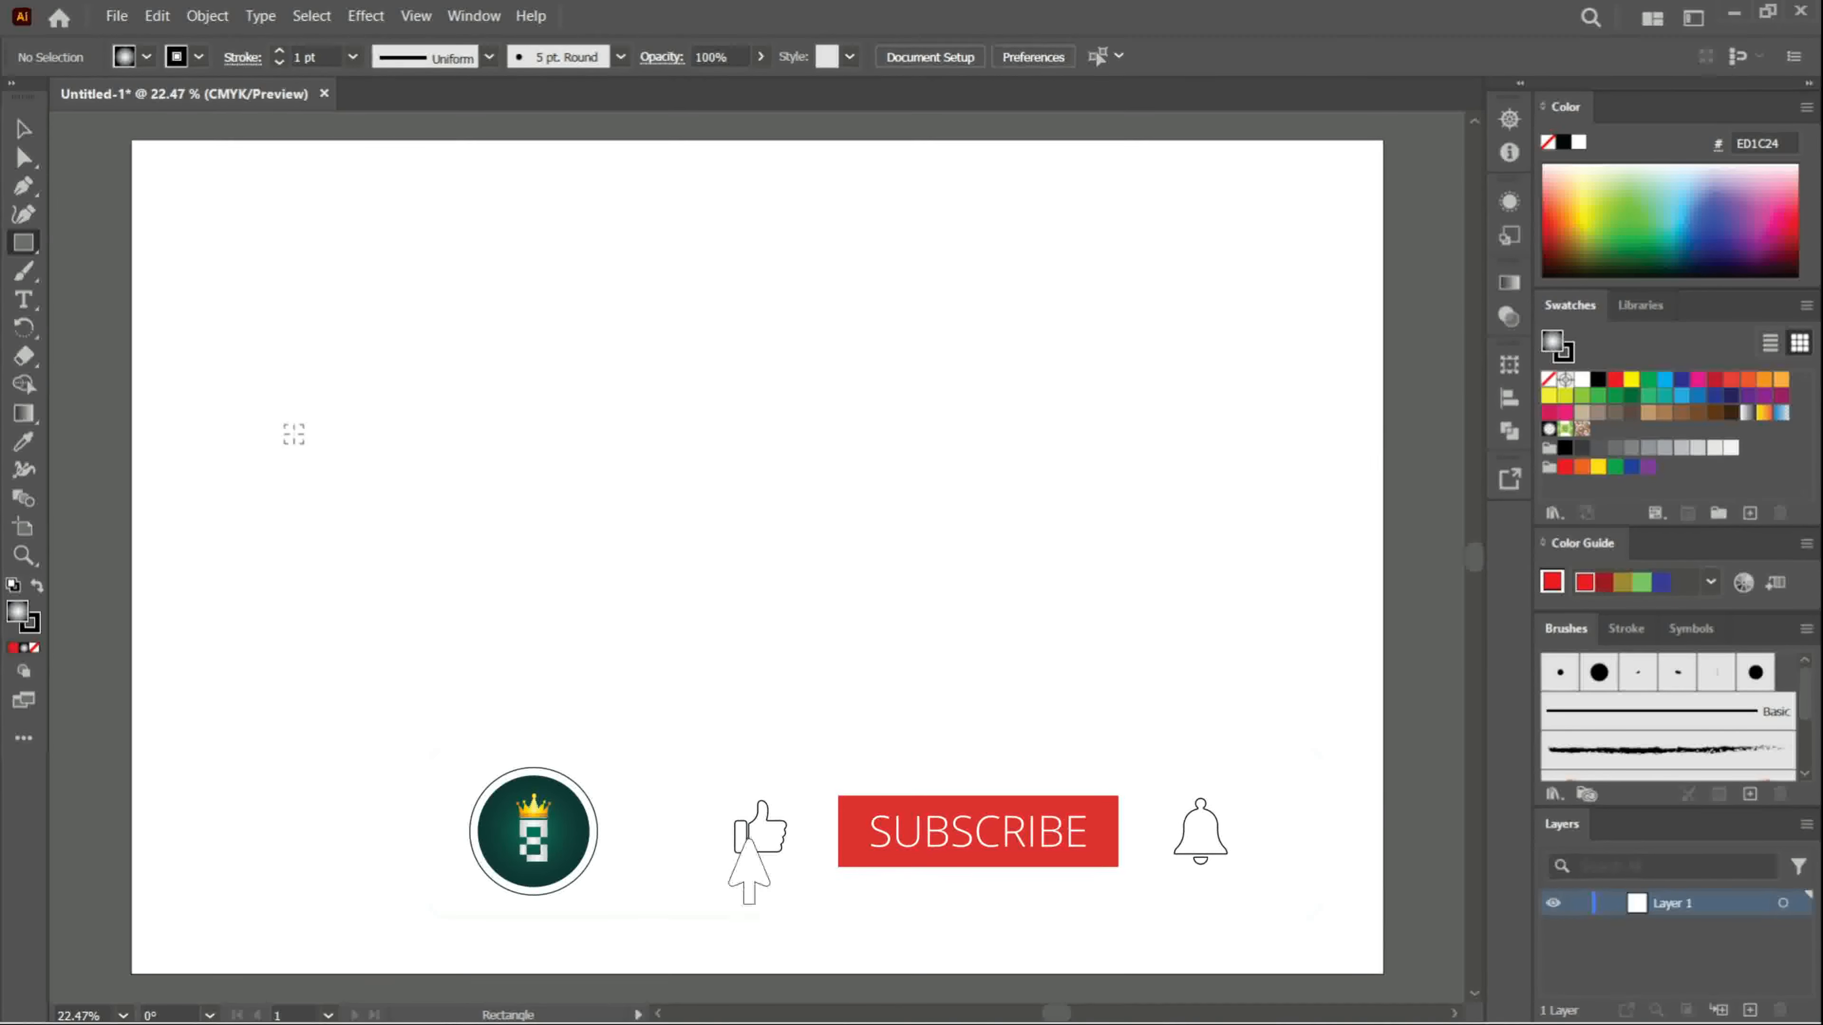
left_click_drag(293, 433, 431, 621)
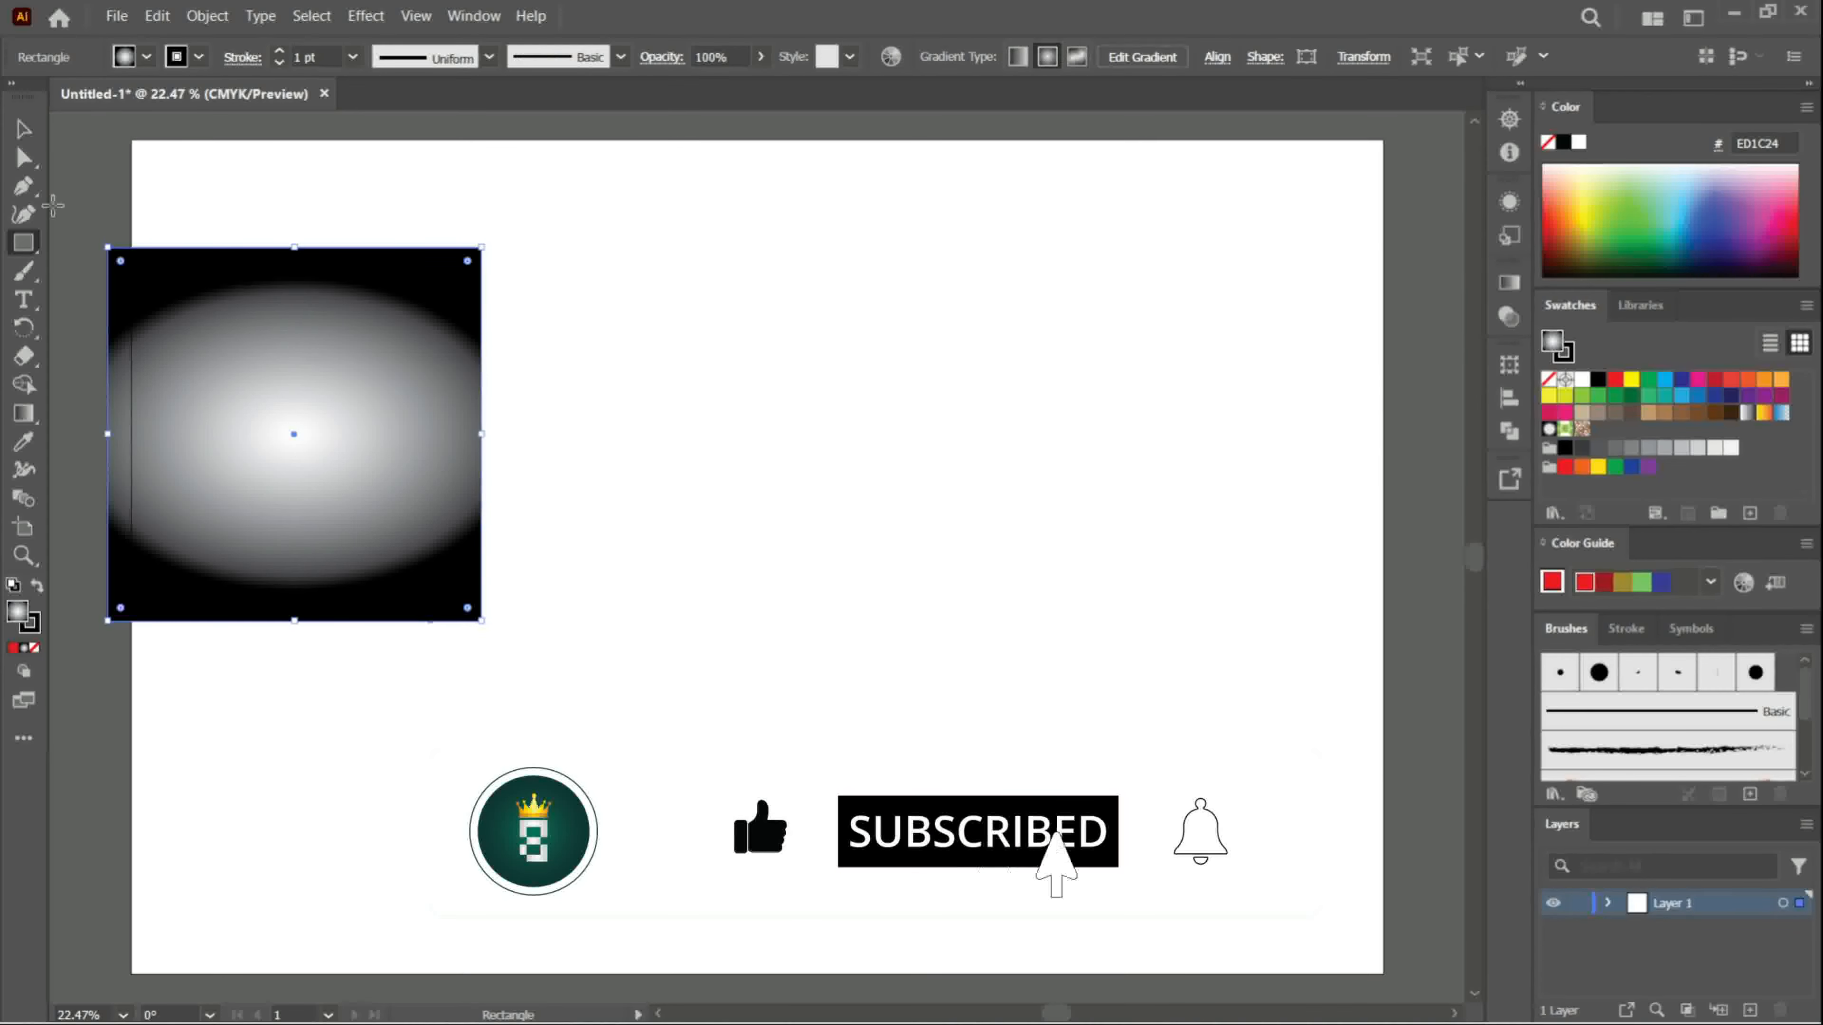
left_click(23, 130)
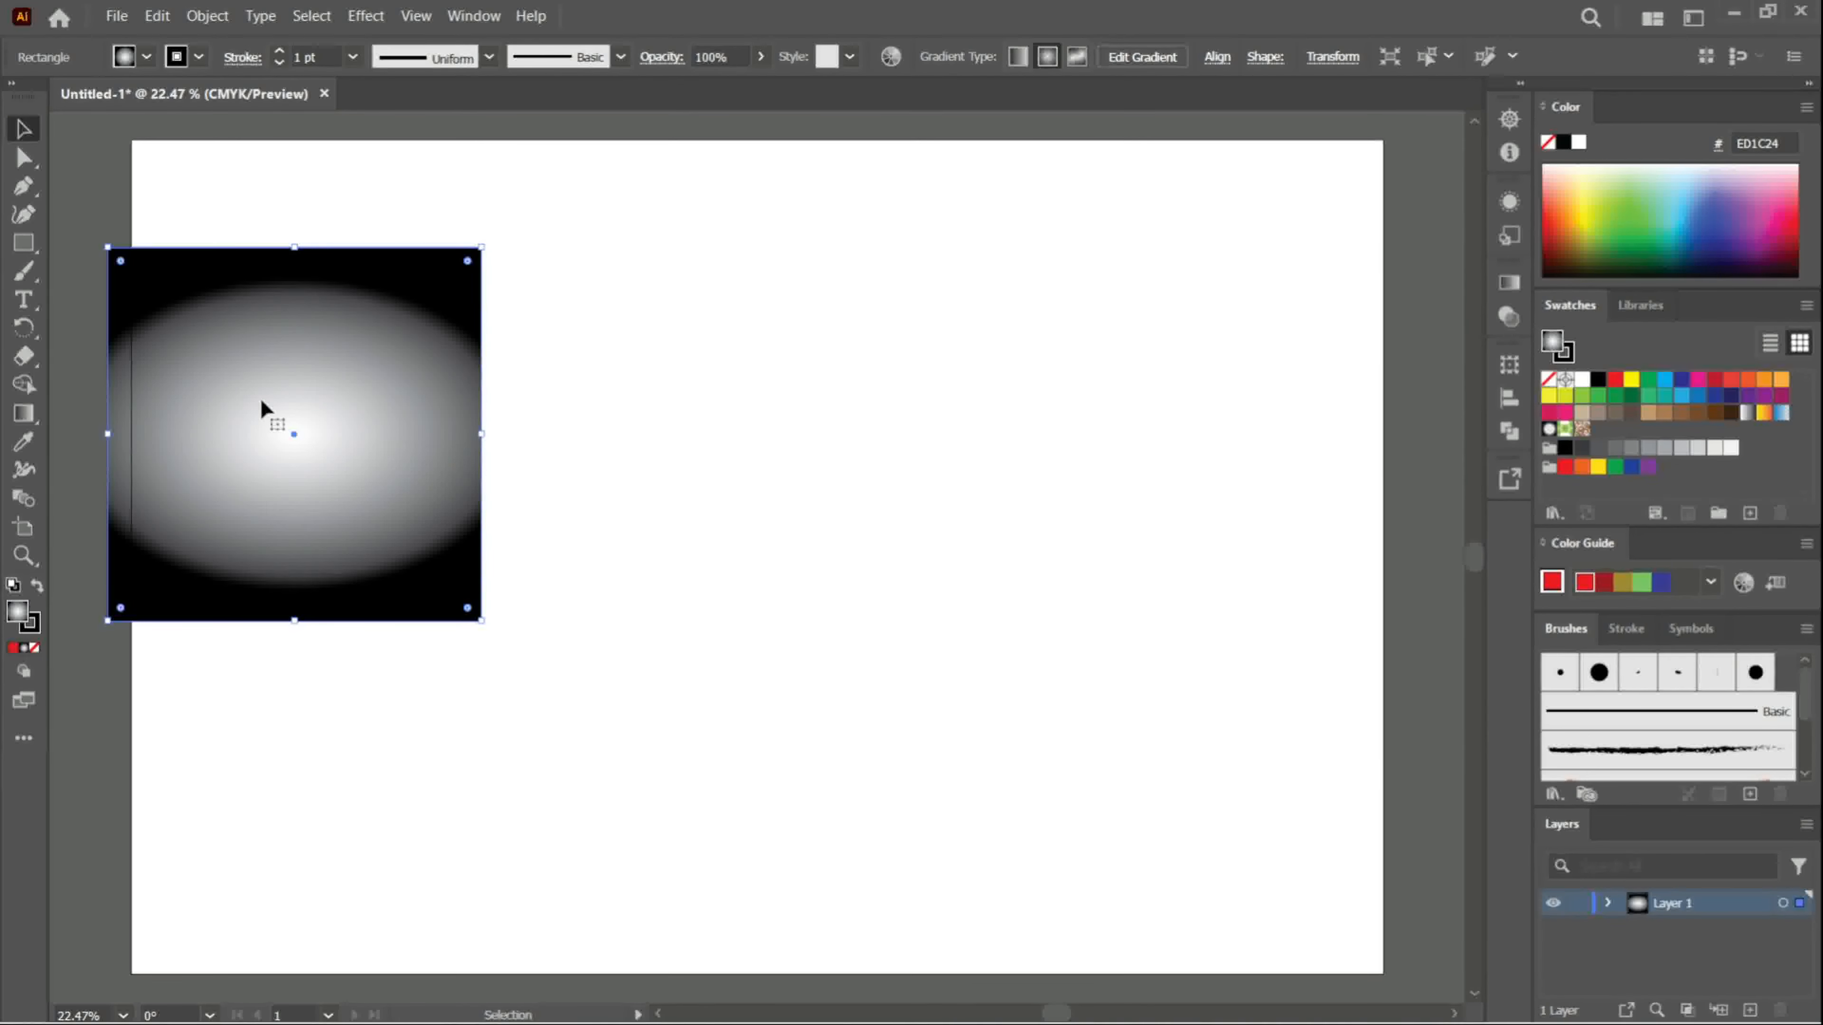
left_click_drag(262, 401, 366, 441)
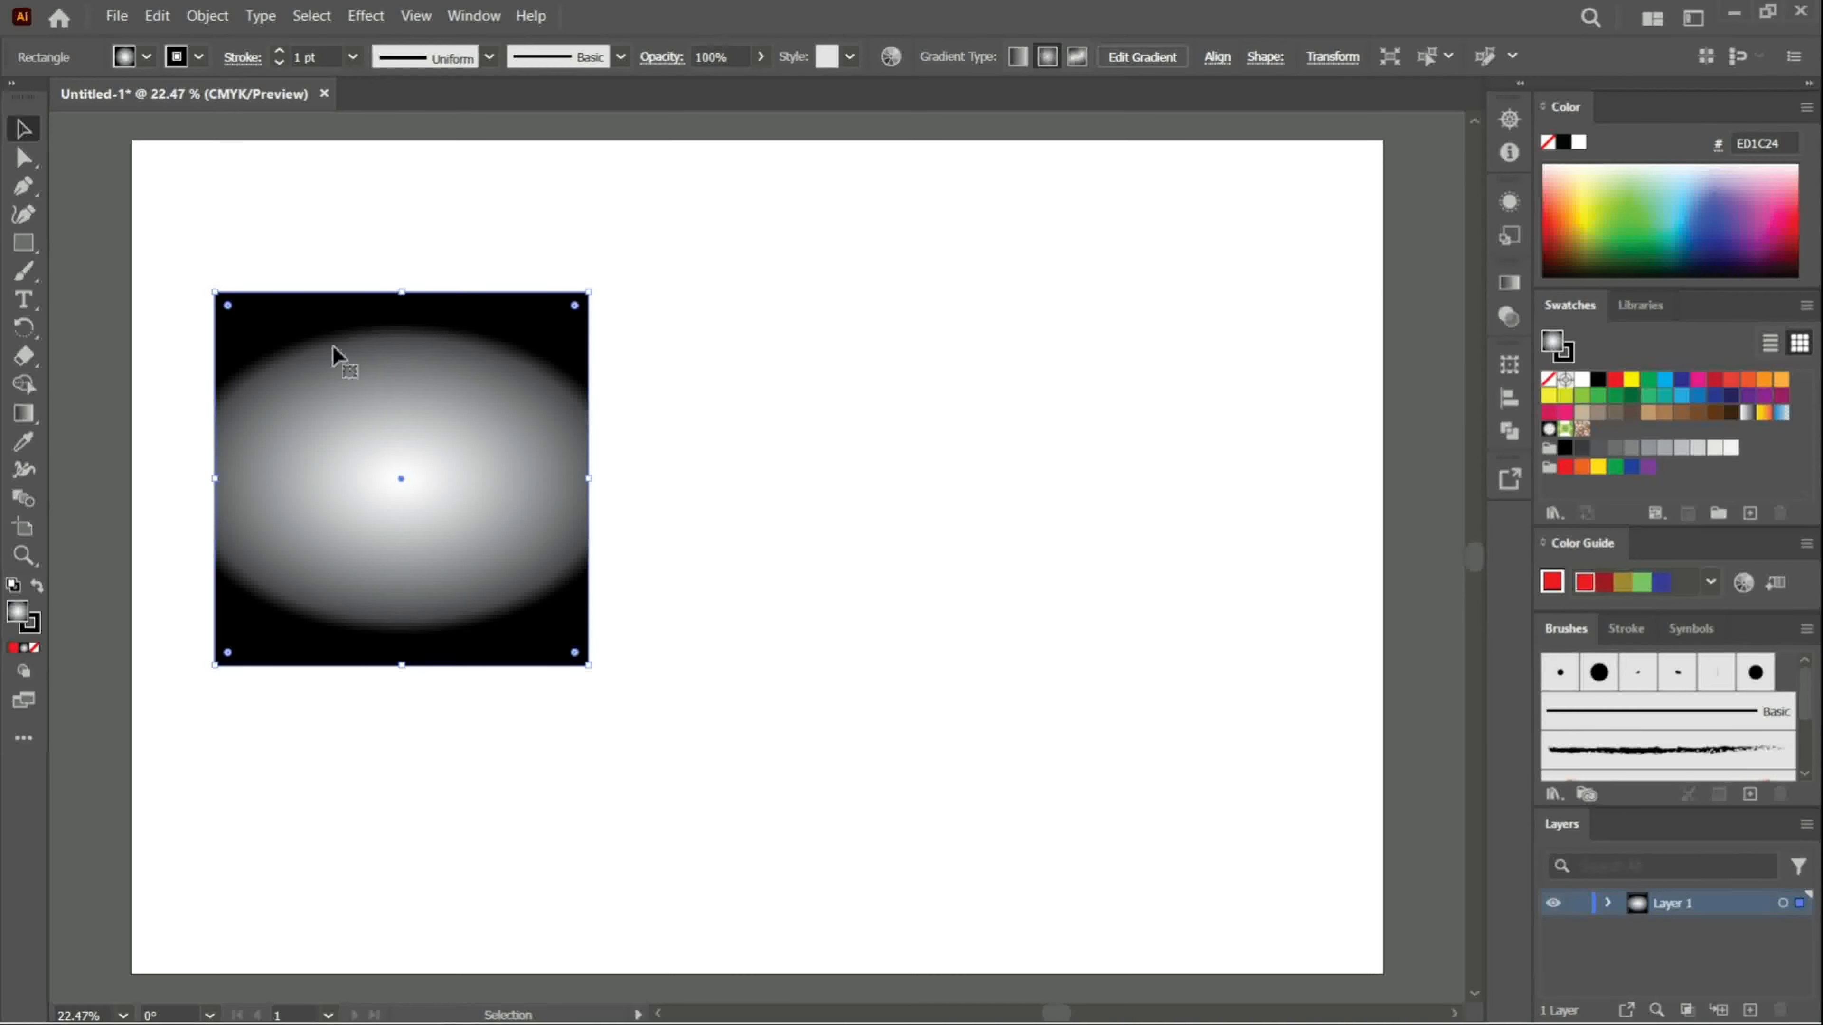
- Fill the square with the teal swatch 00A79D and remove its stroke
left_click(147, 56)
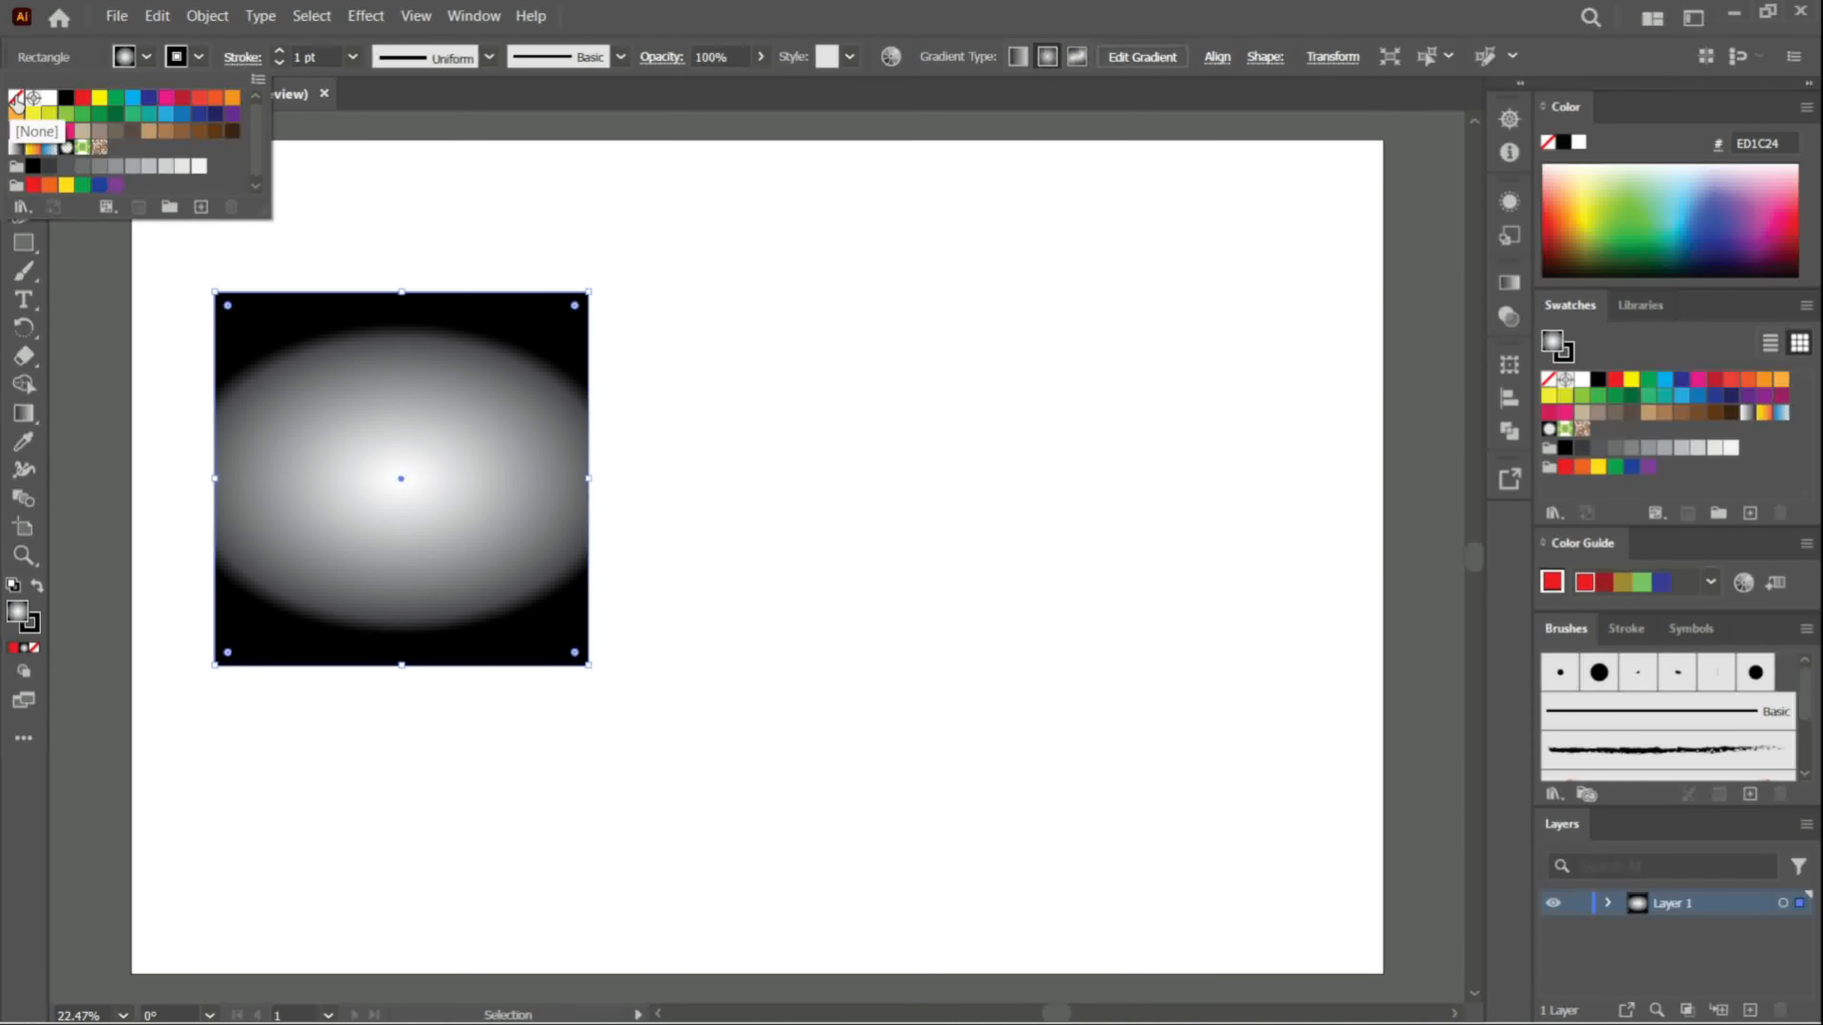
left_click(149, 117)
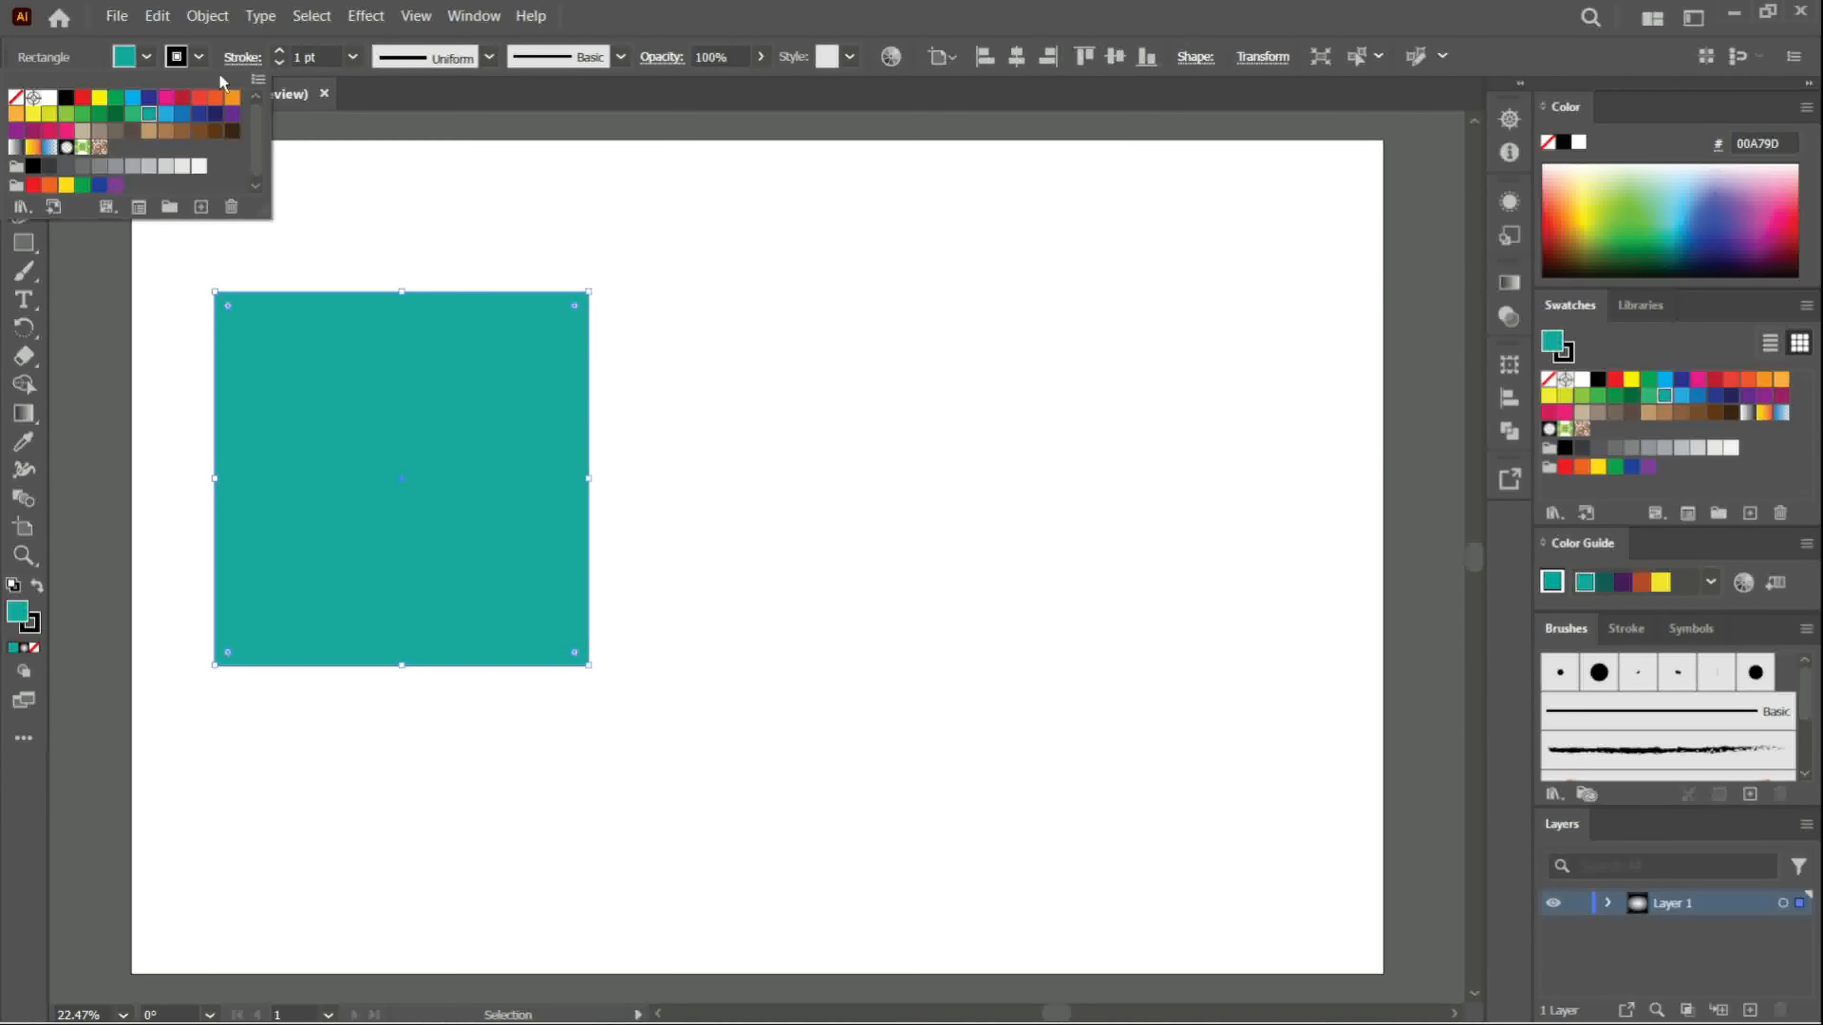
left_click(279, 64)
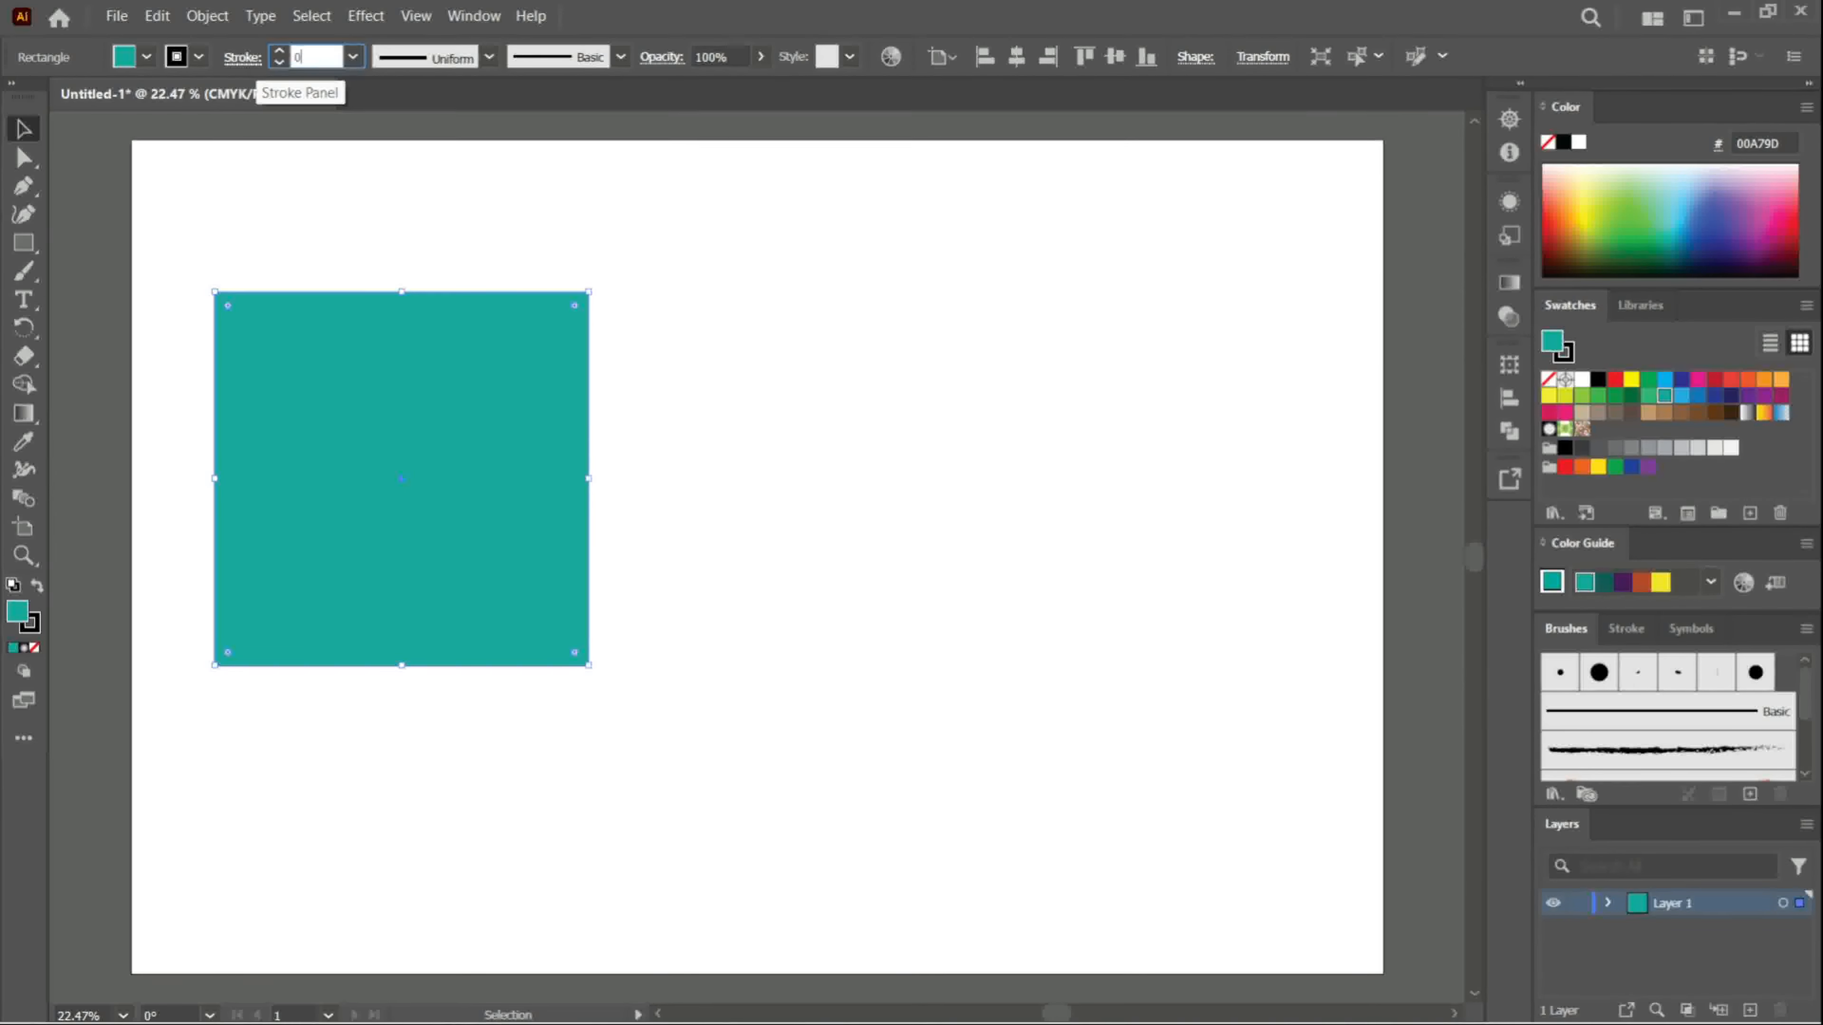
- Draw a circle to the right of the square with the Ellipse tool and reposition both shapes side by side
right_click(25, 251)
left_click(79, 277)
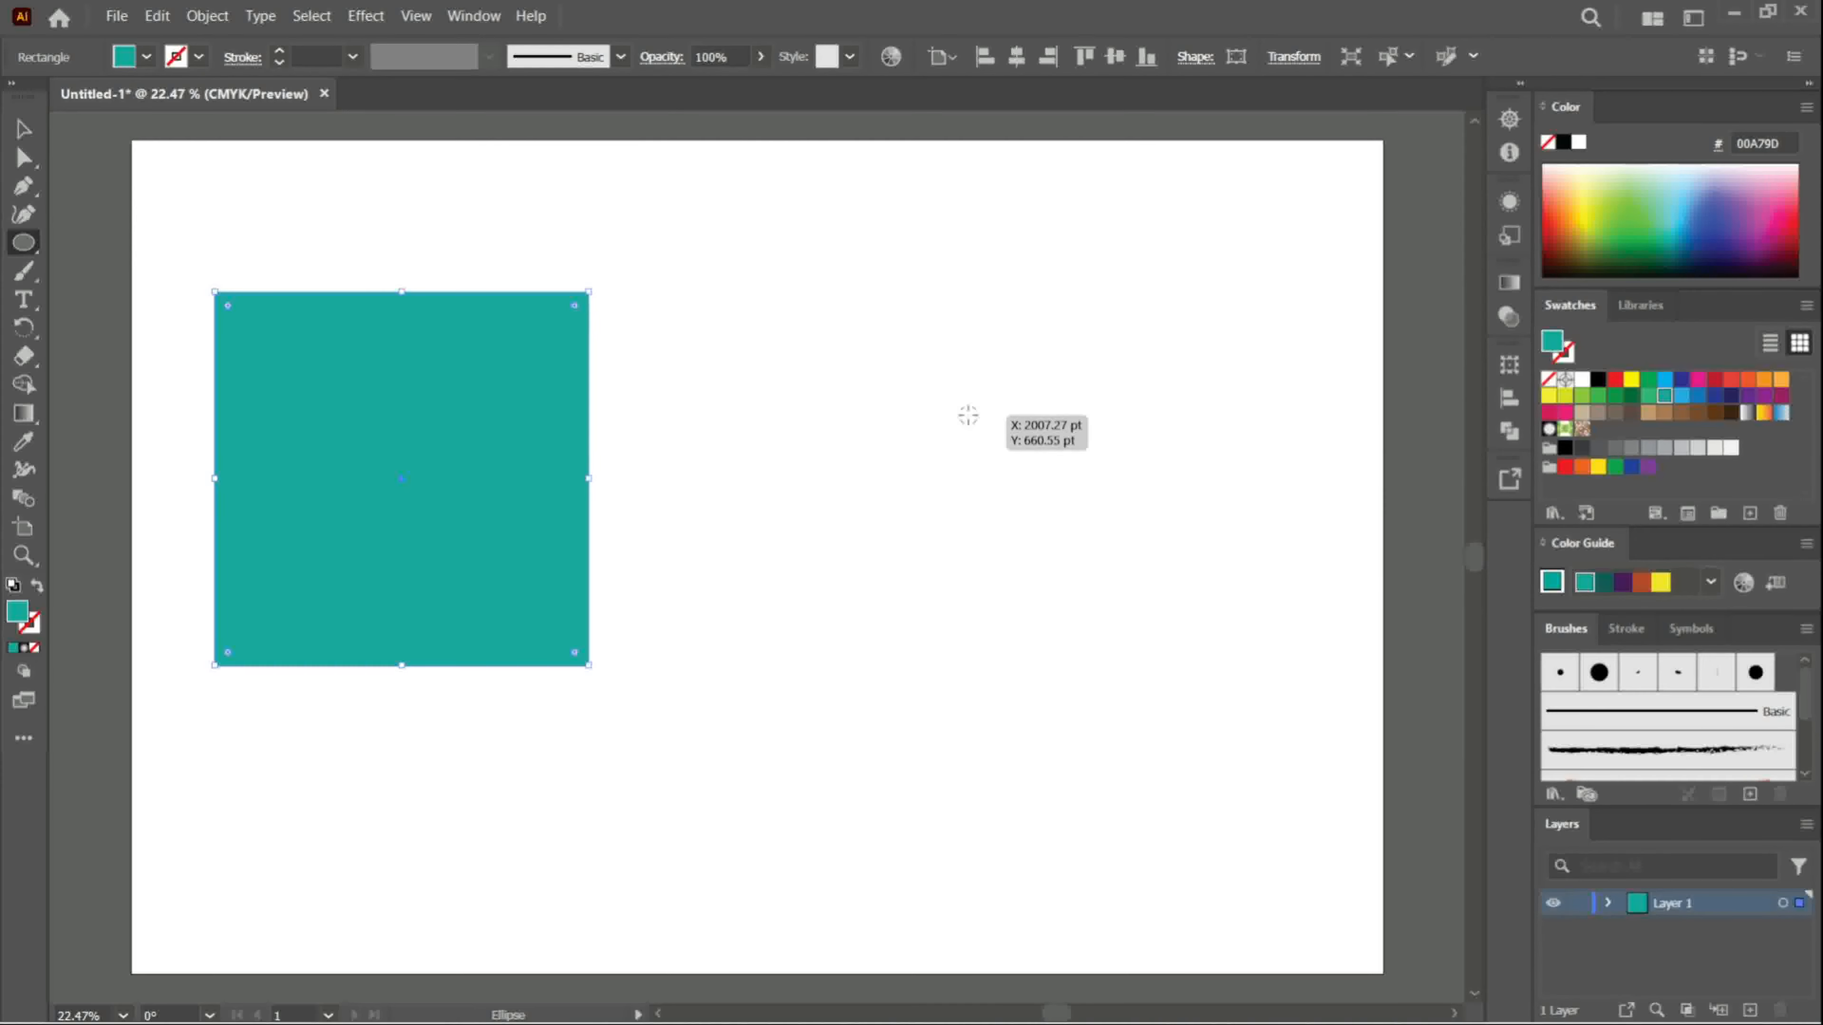
left_click_drag(968, 415, 1073, 607)
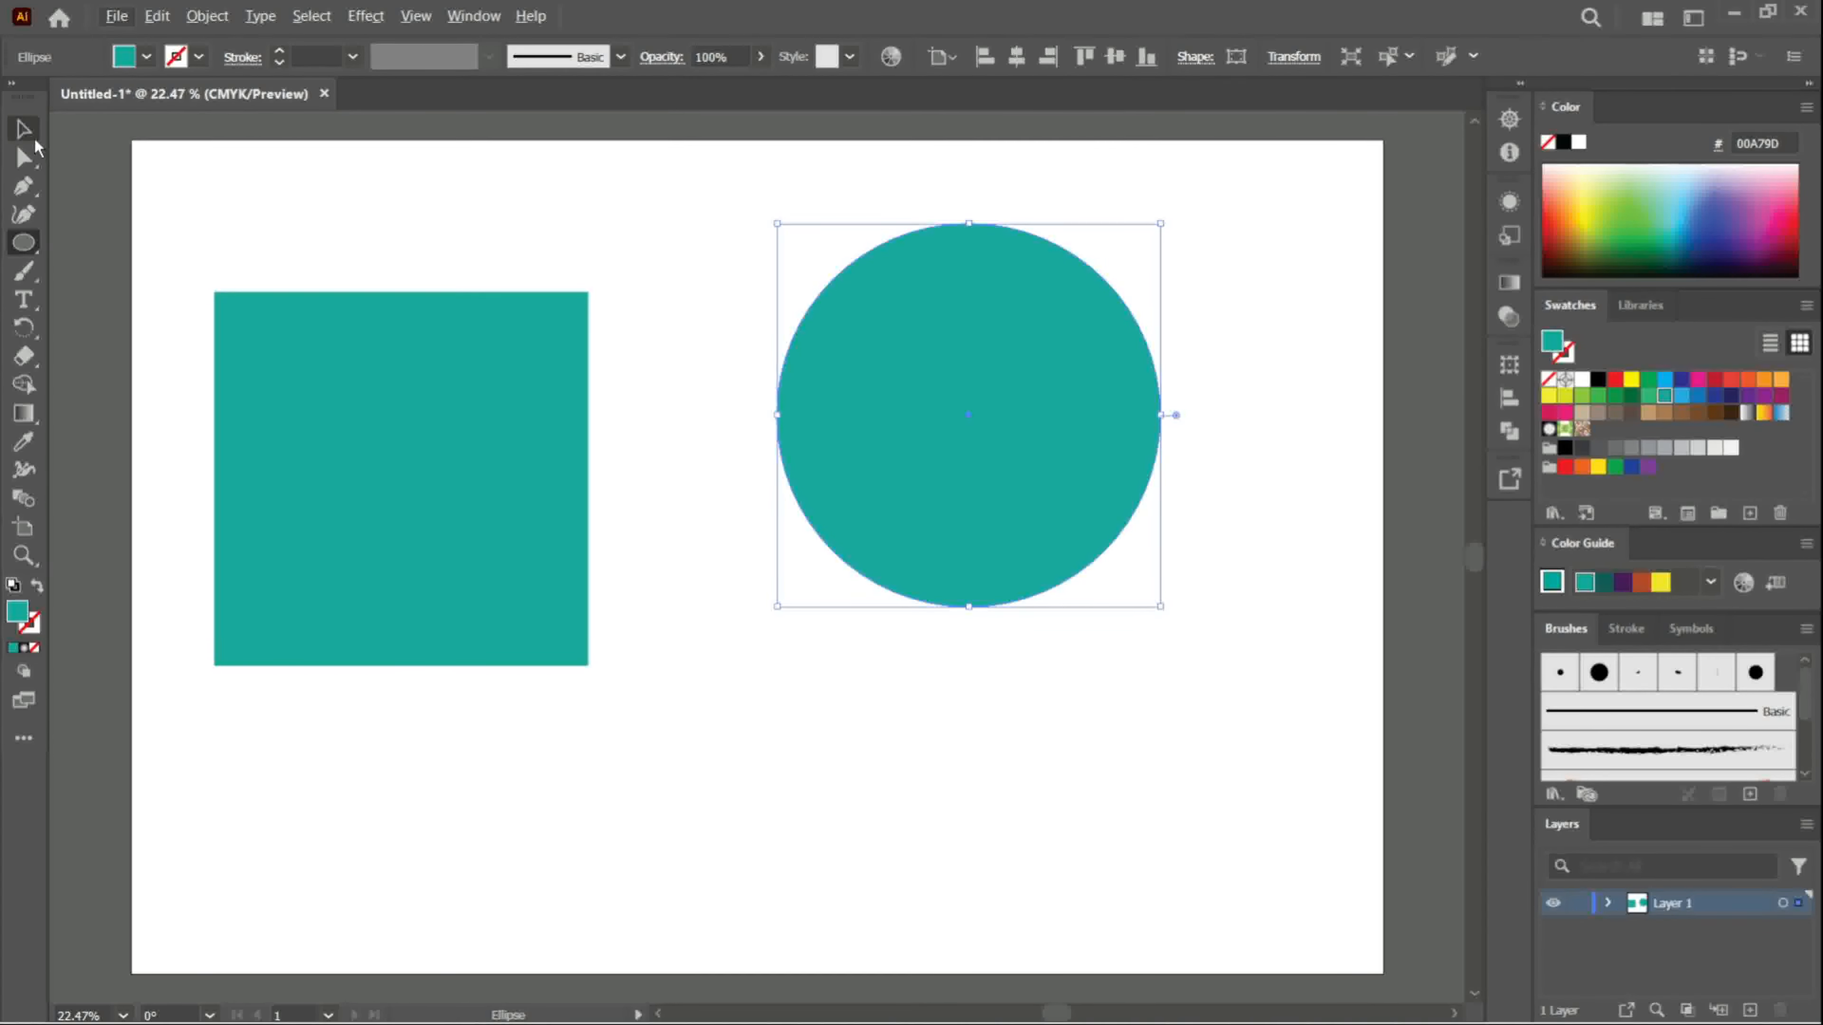
left_click(22, 129)
left_click_drag(958, 401, 948, 484)
left_click_drag(400, 466, 452, 456)
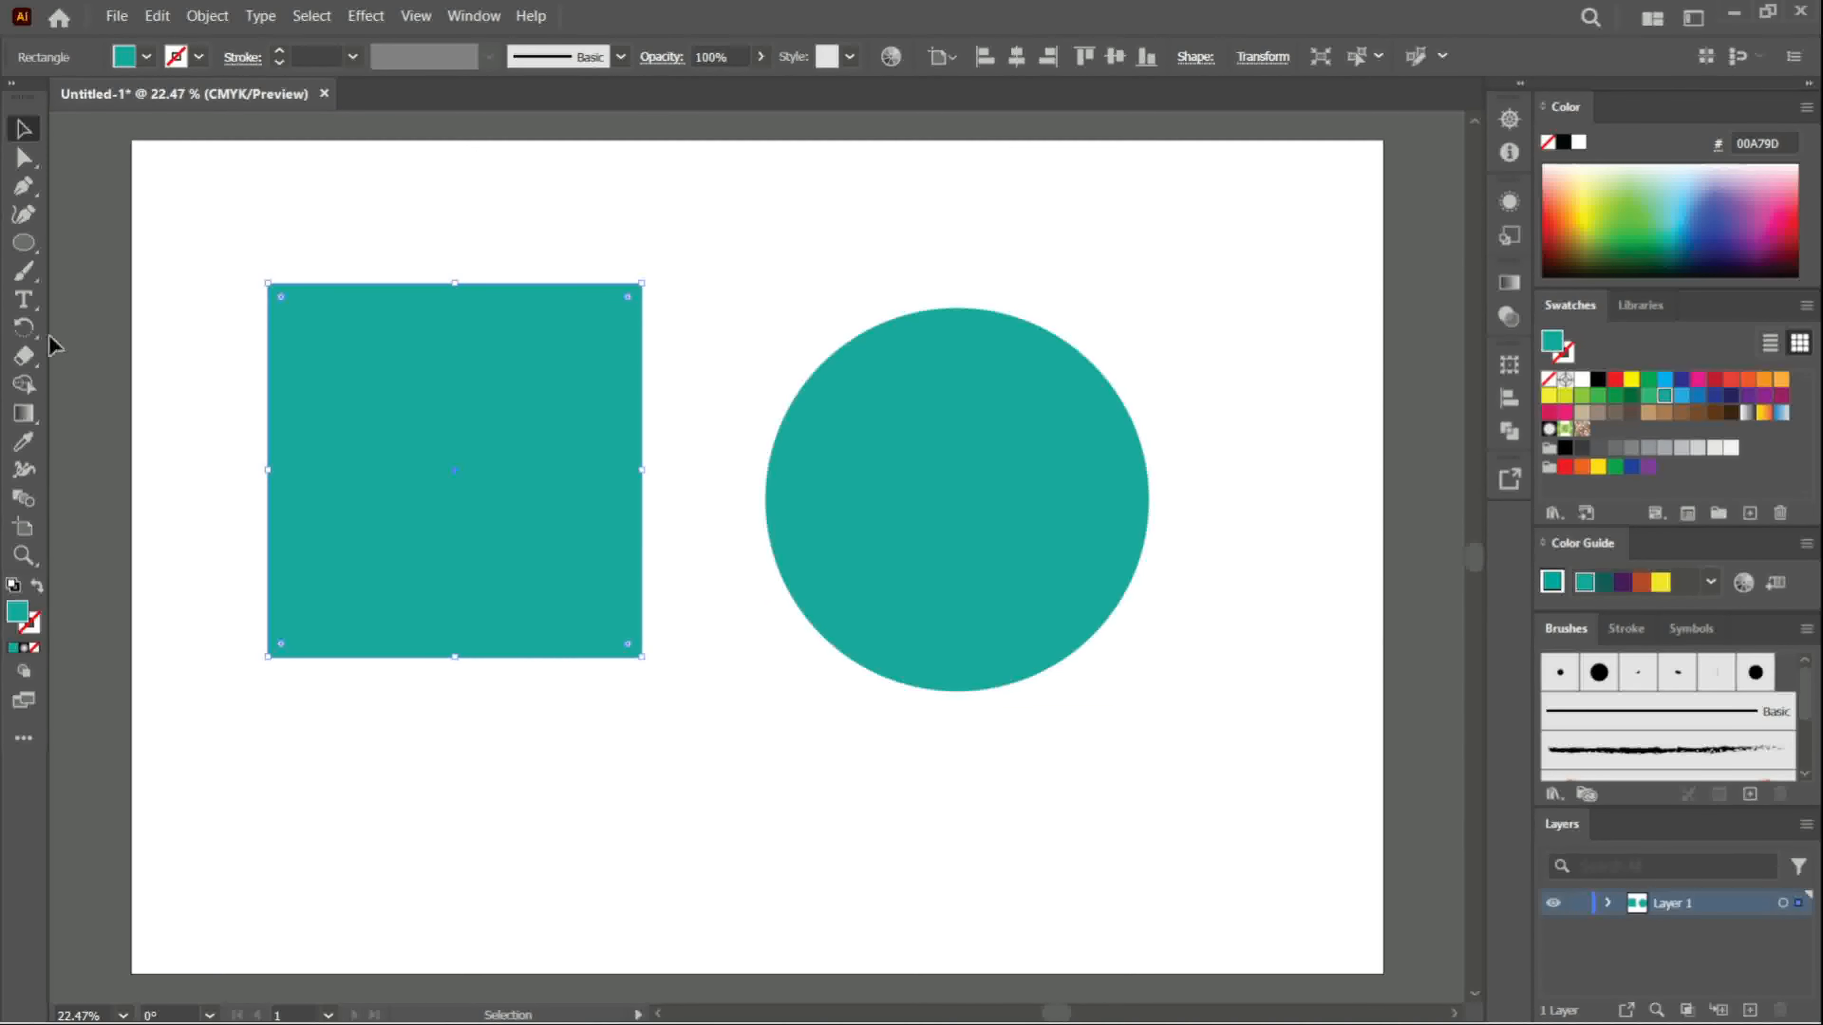
- Draw a hexagon with the Polygon tool at the upper right of the artboard, beside the circle
left_click(24, 244)
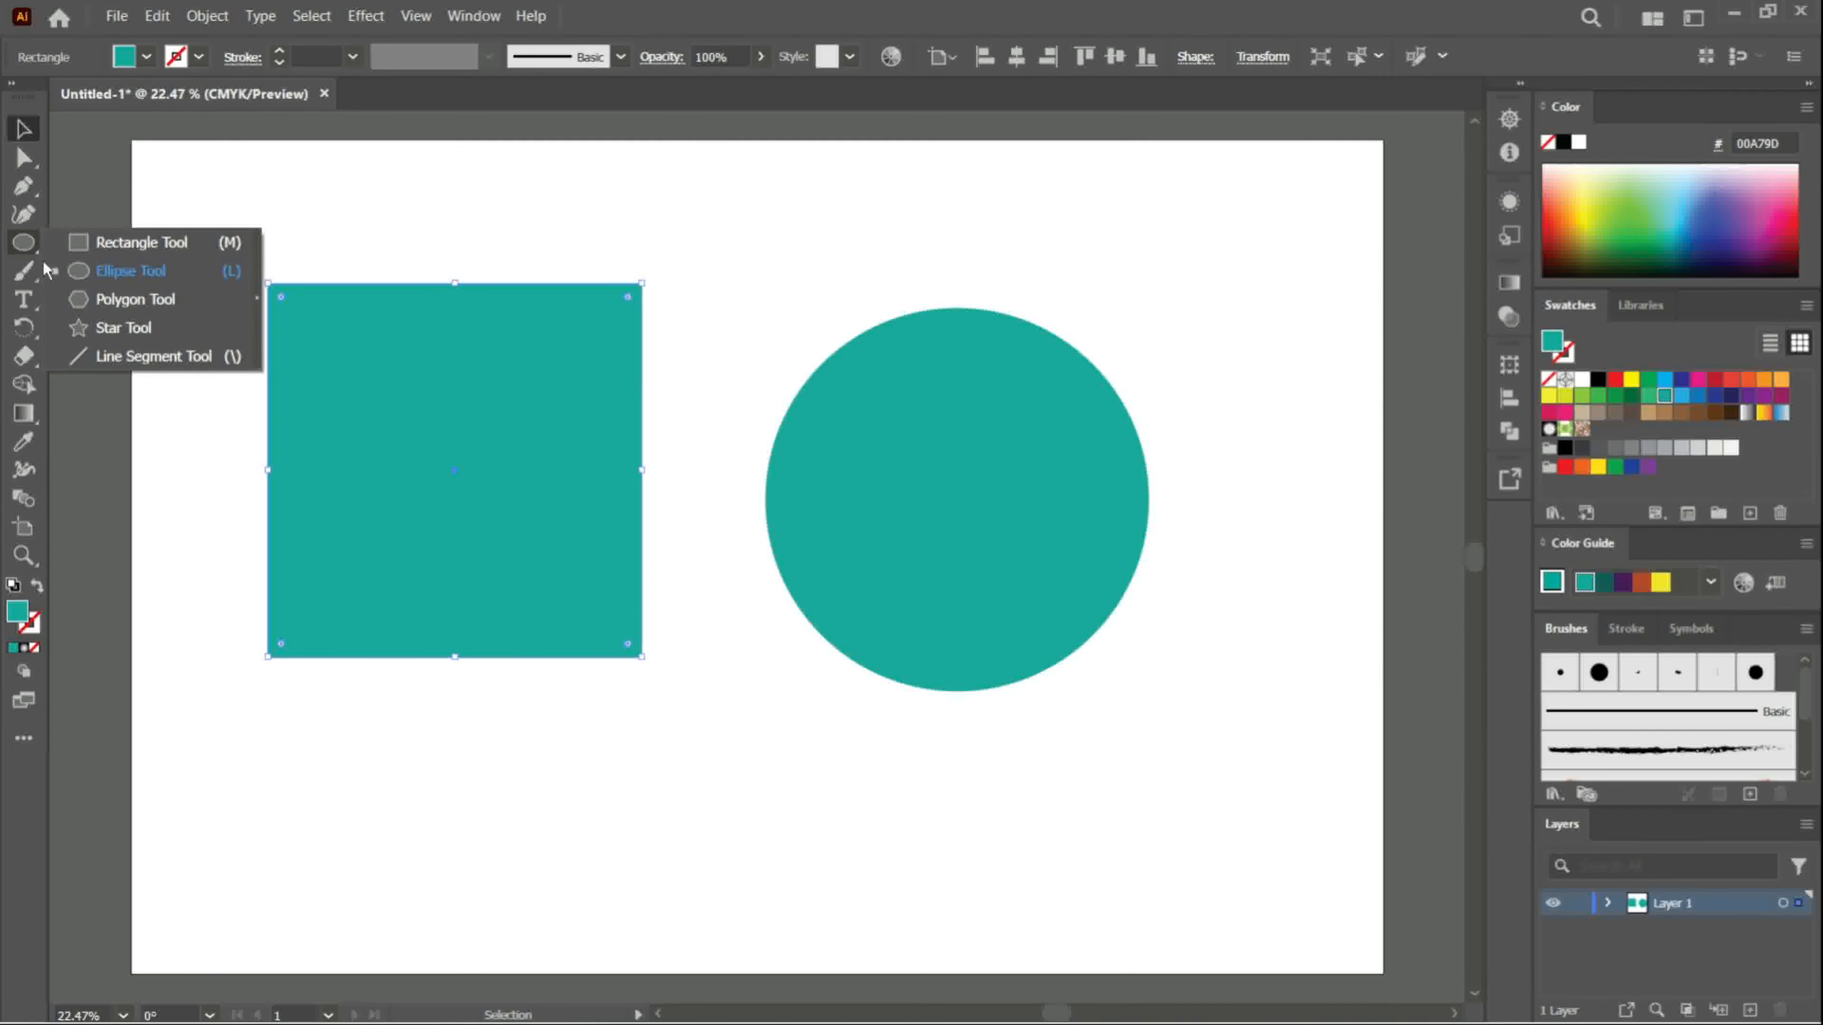
left_click(108, 300)
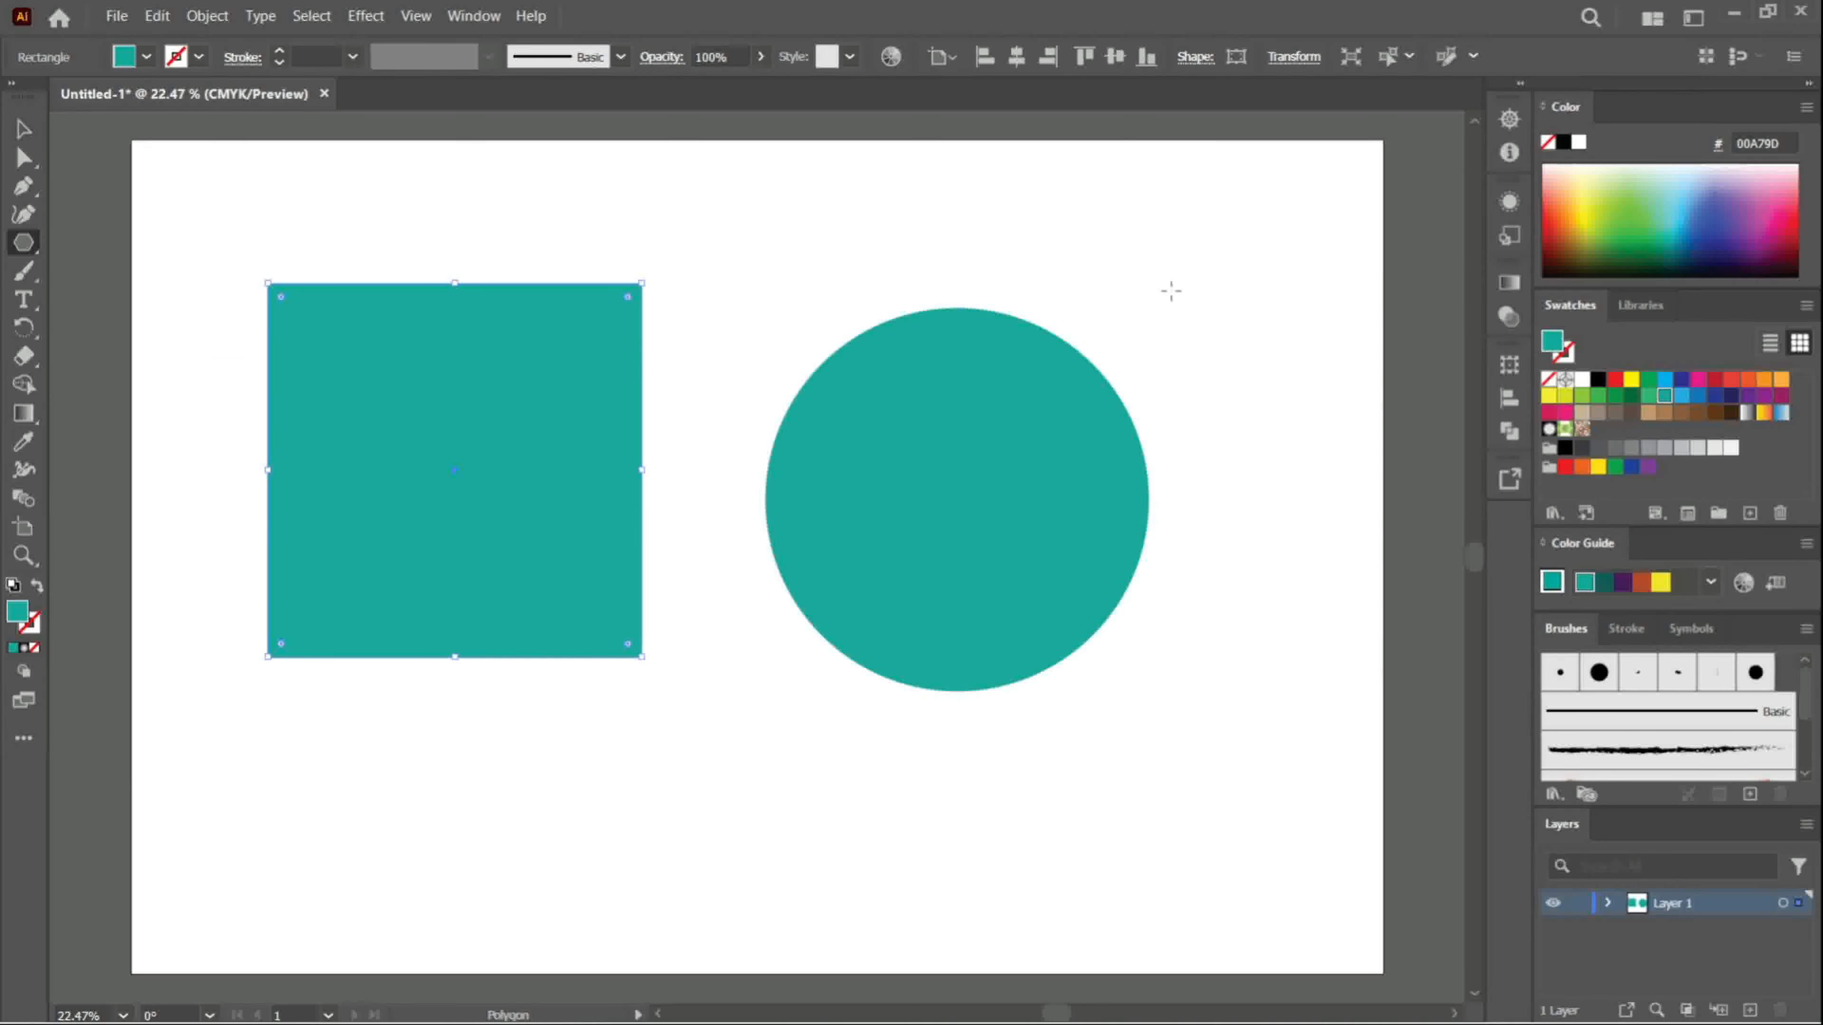
left_click_drag(1170, 326, 1248, 468)
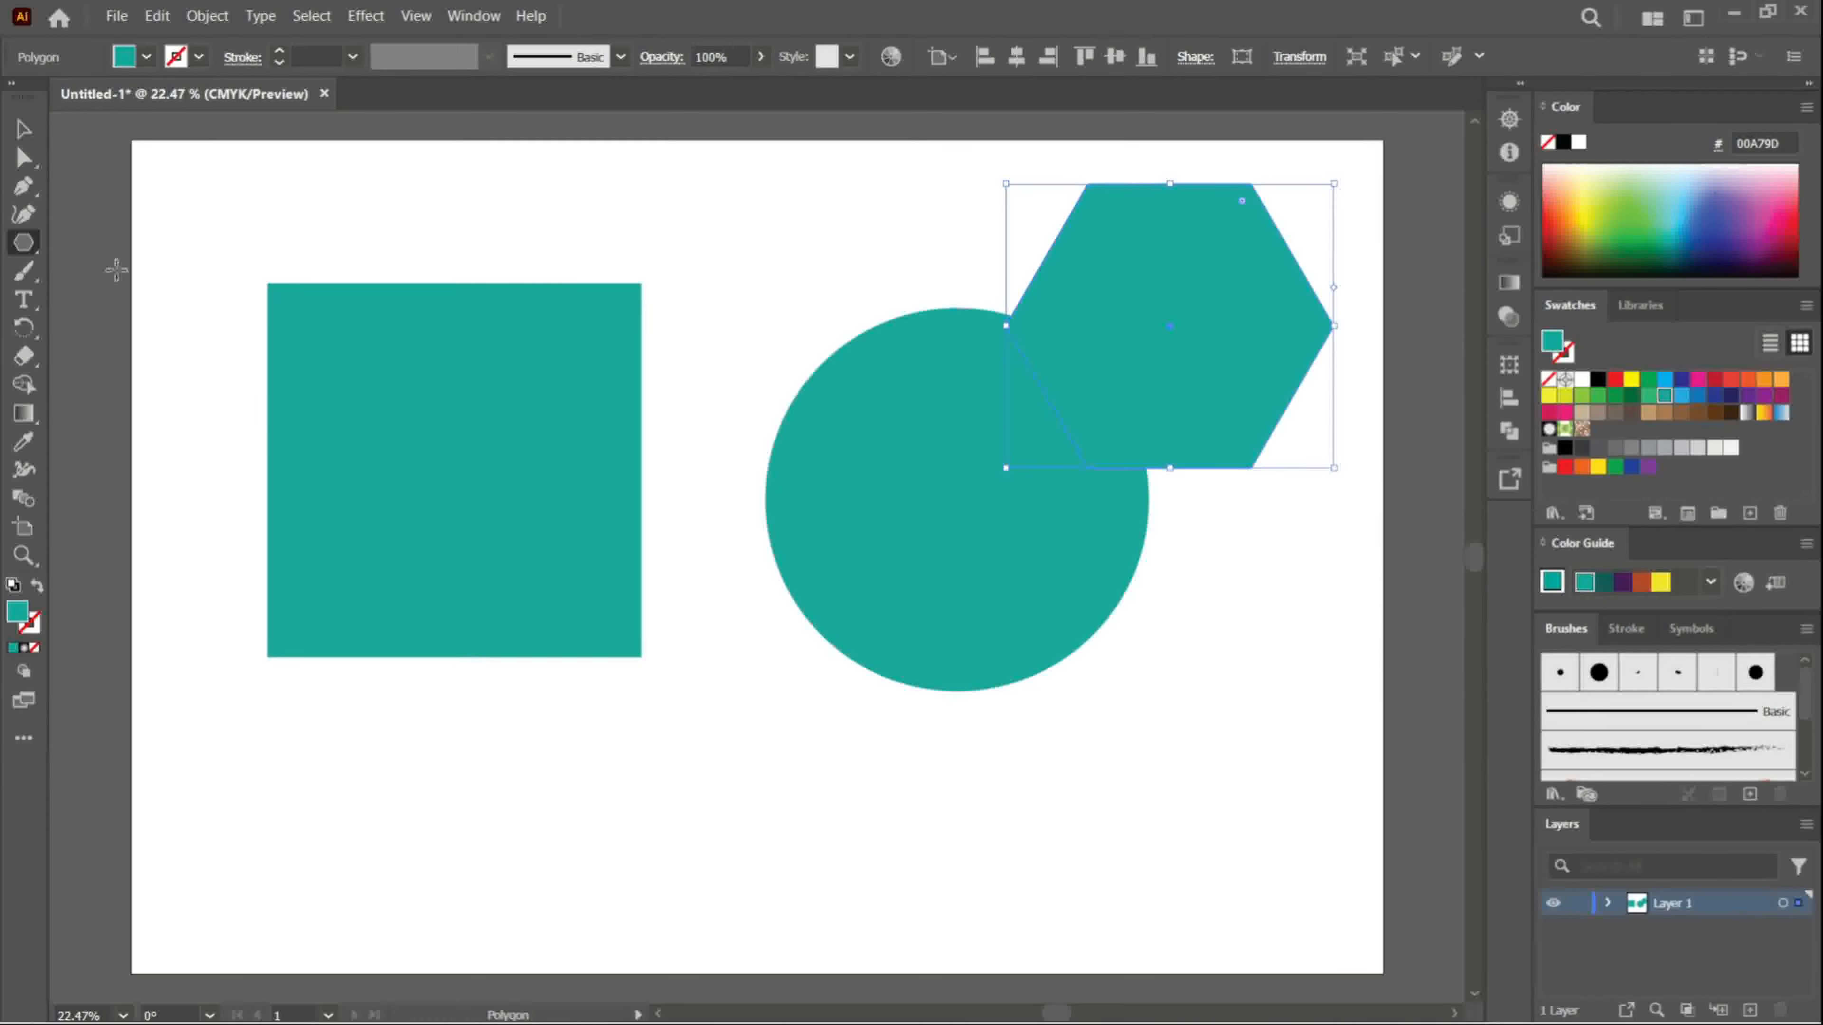
- Shrink the square slightly and move it about 209 pt to the left
left_click(27, 138)
left_click(511, 440)
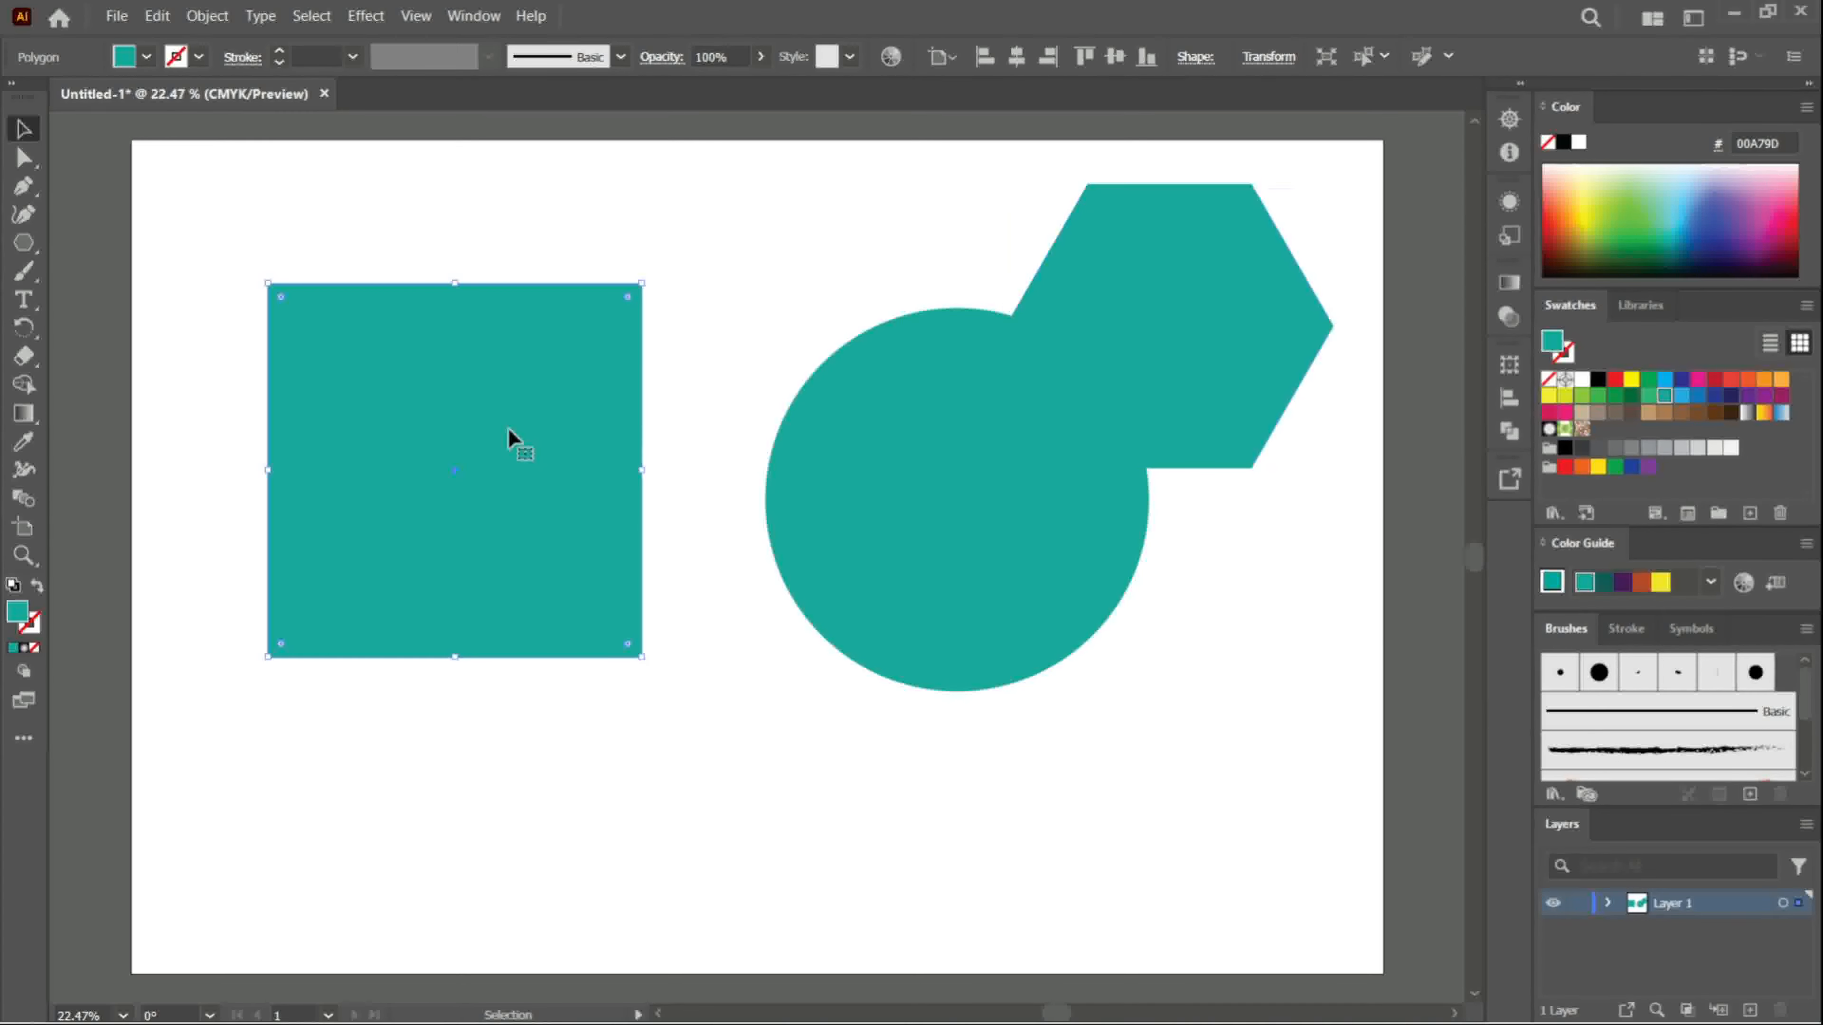
left_click_drag(644, 660, 622, 637)
left_click_drag(533, 512, 443, 508)
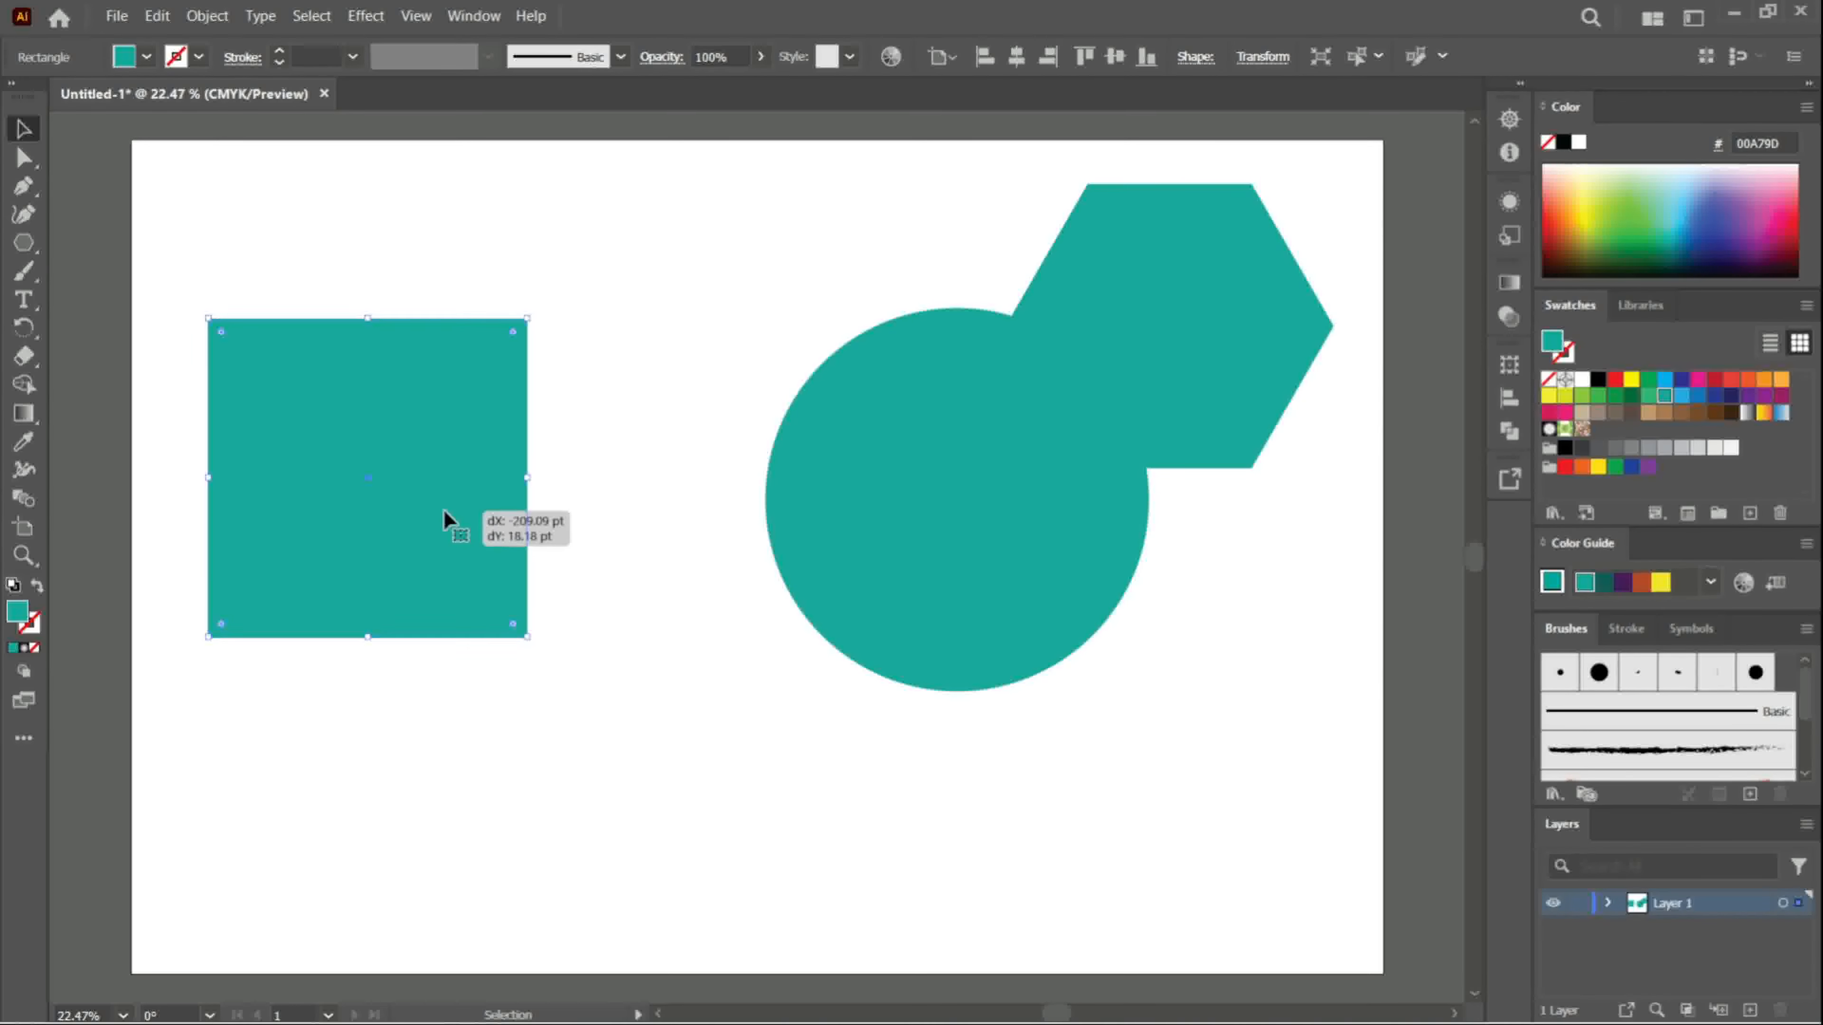
- Shrink the circle and place it next to the square, with the hexagon in line on its right
left_click_drag(1067, 526, 903, 540)
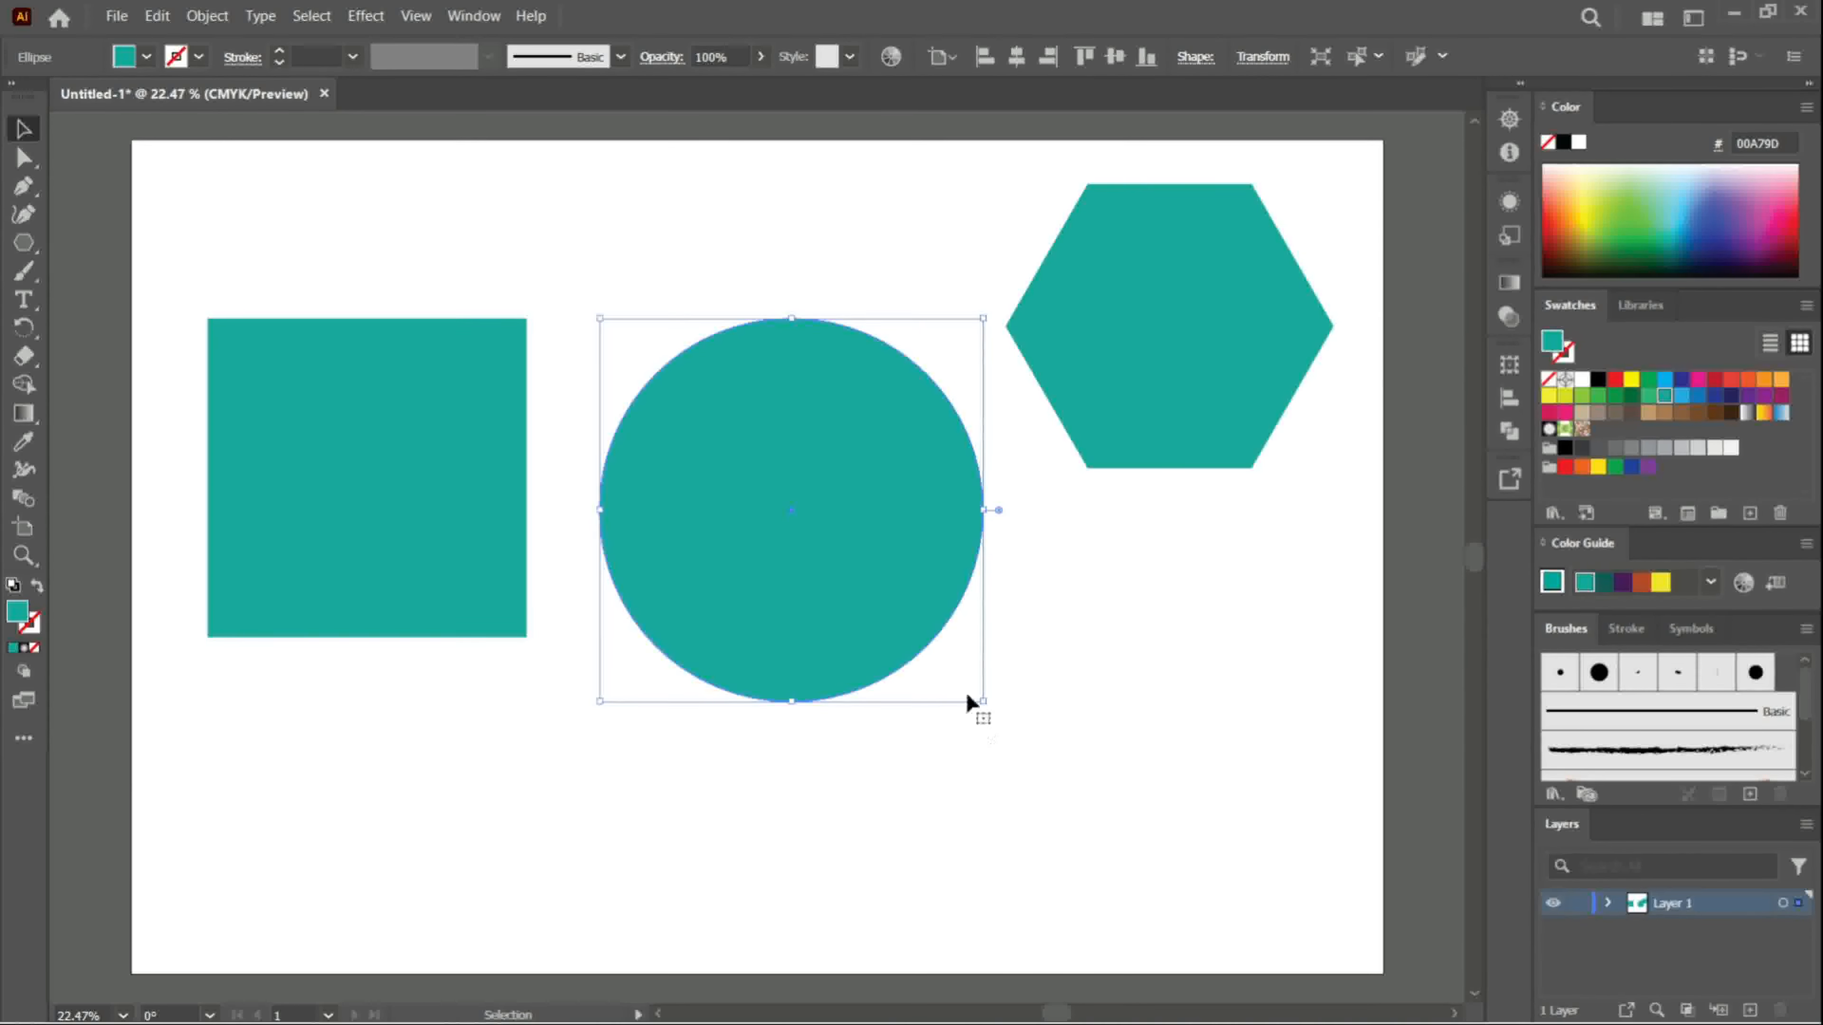
left_click_drag(983, 701, 960, 667)
left_click_drag(864, 556, 813, 514)
left_click_drag(1127, 393, 1086, 540)
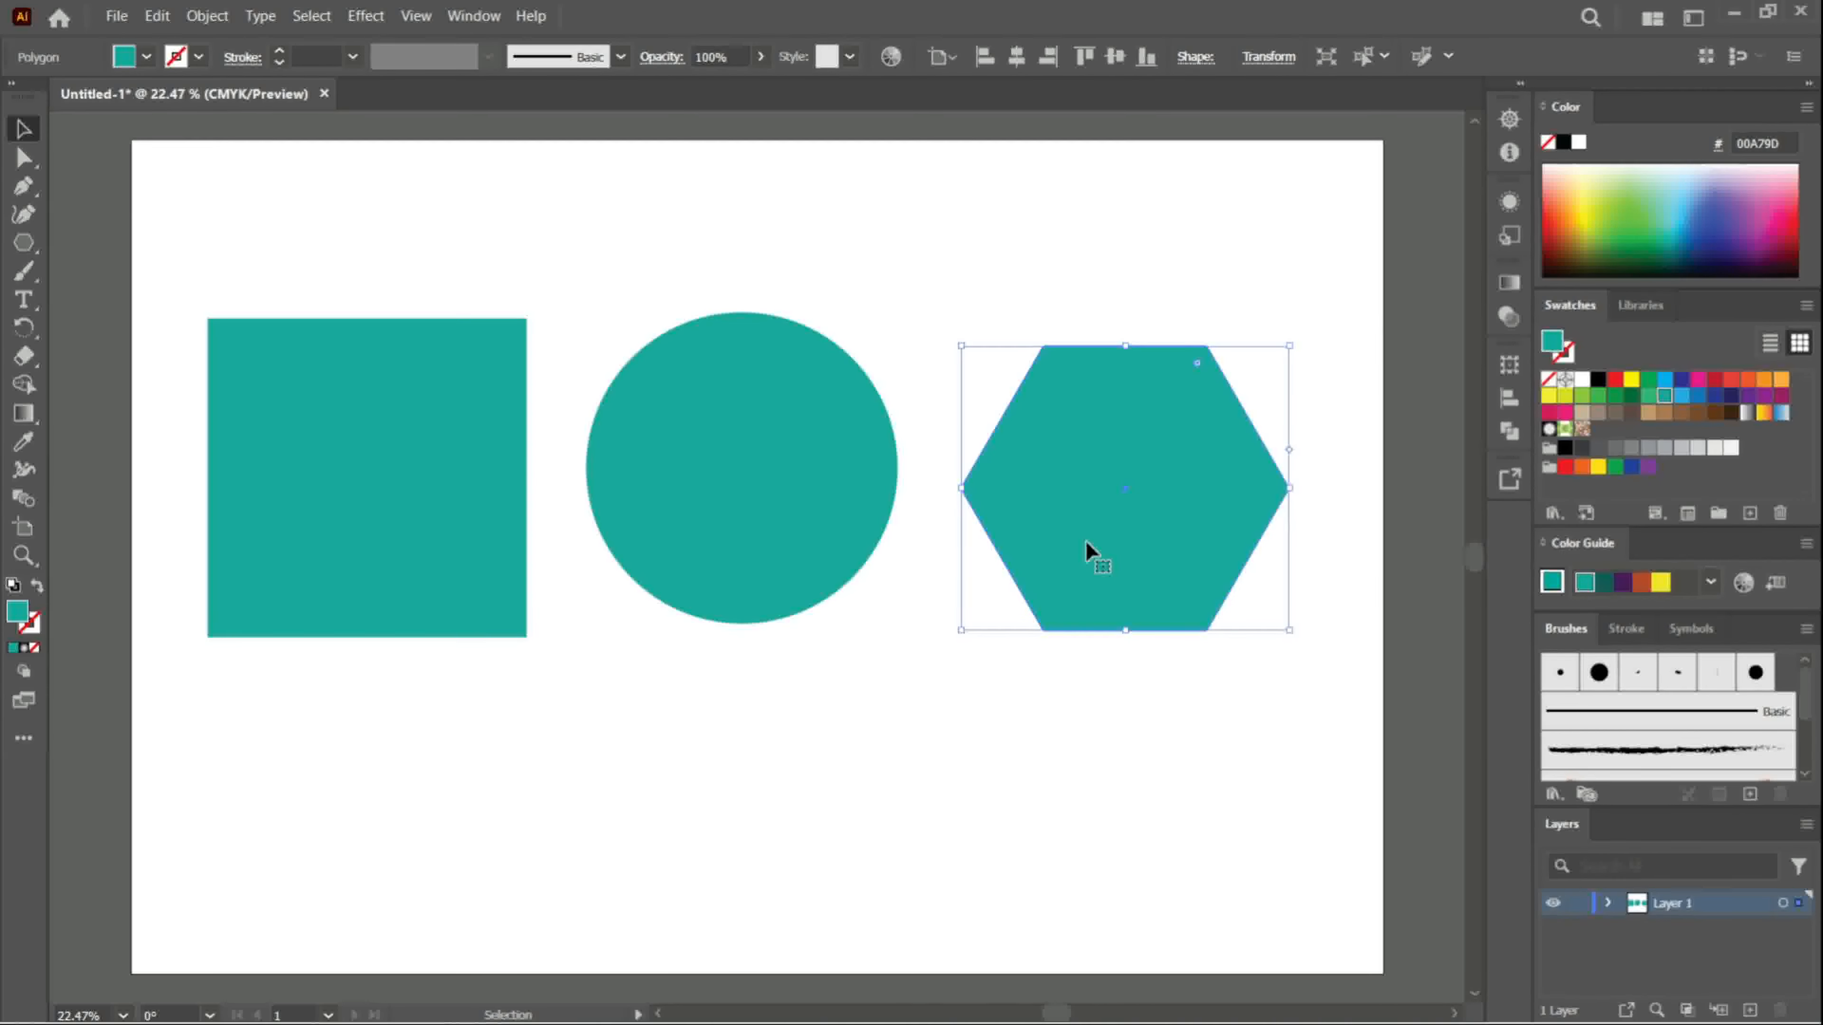
- Try adding a single anchor point on the square's left edge with the Pen tool, and undo it
left_click(360, 426)
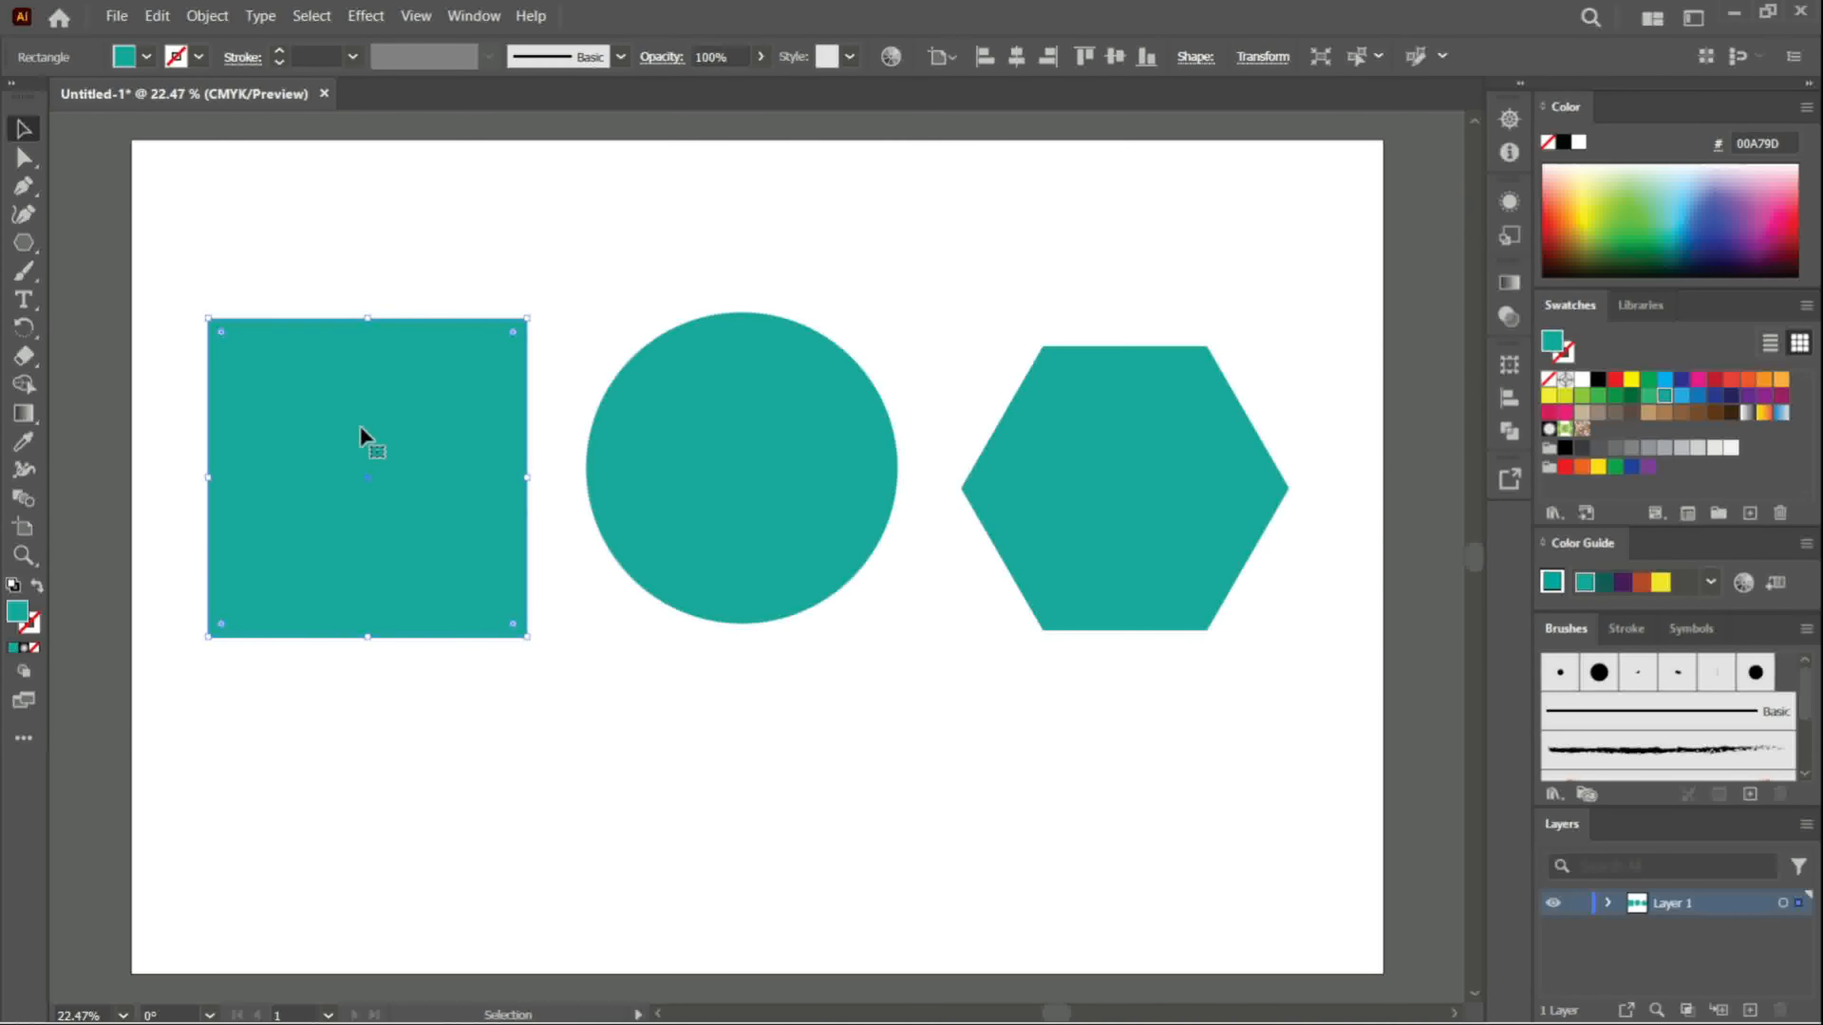
left_click(24, 159)
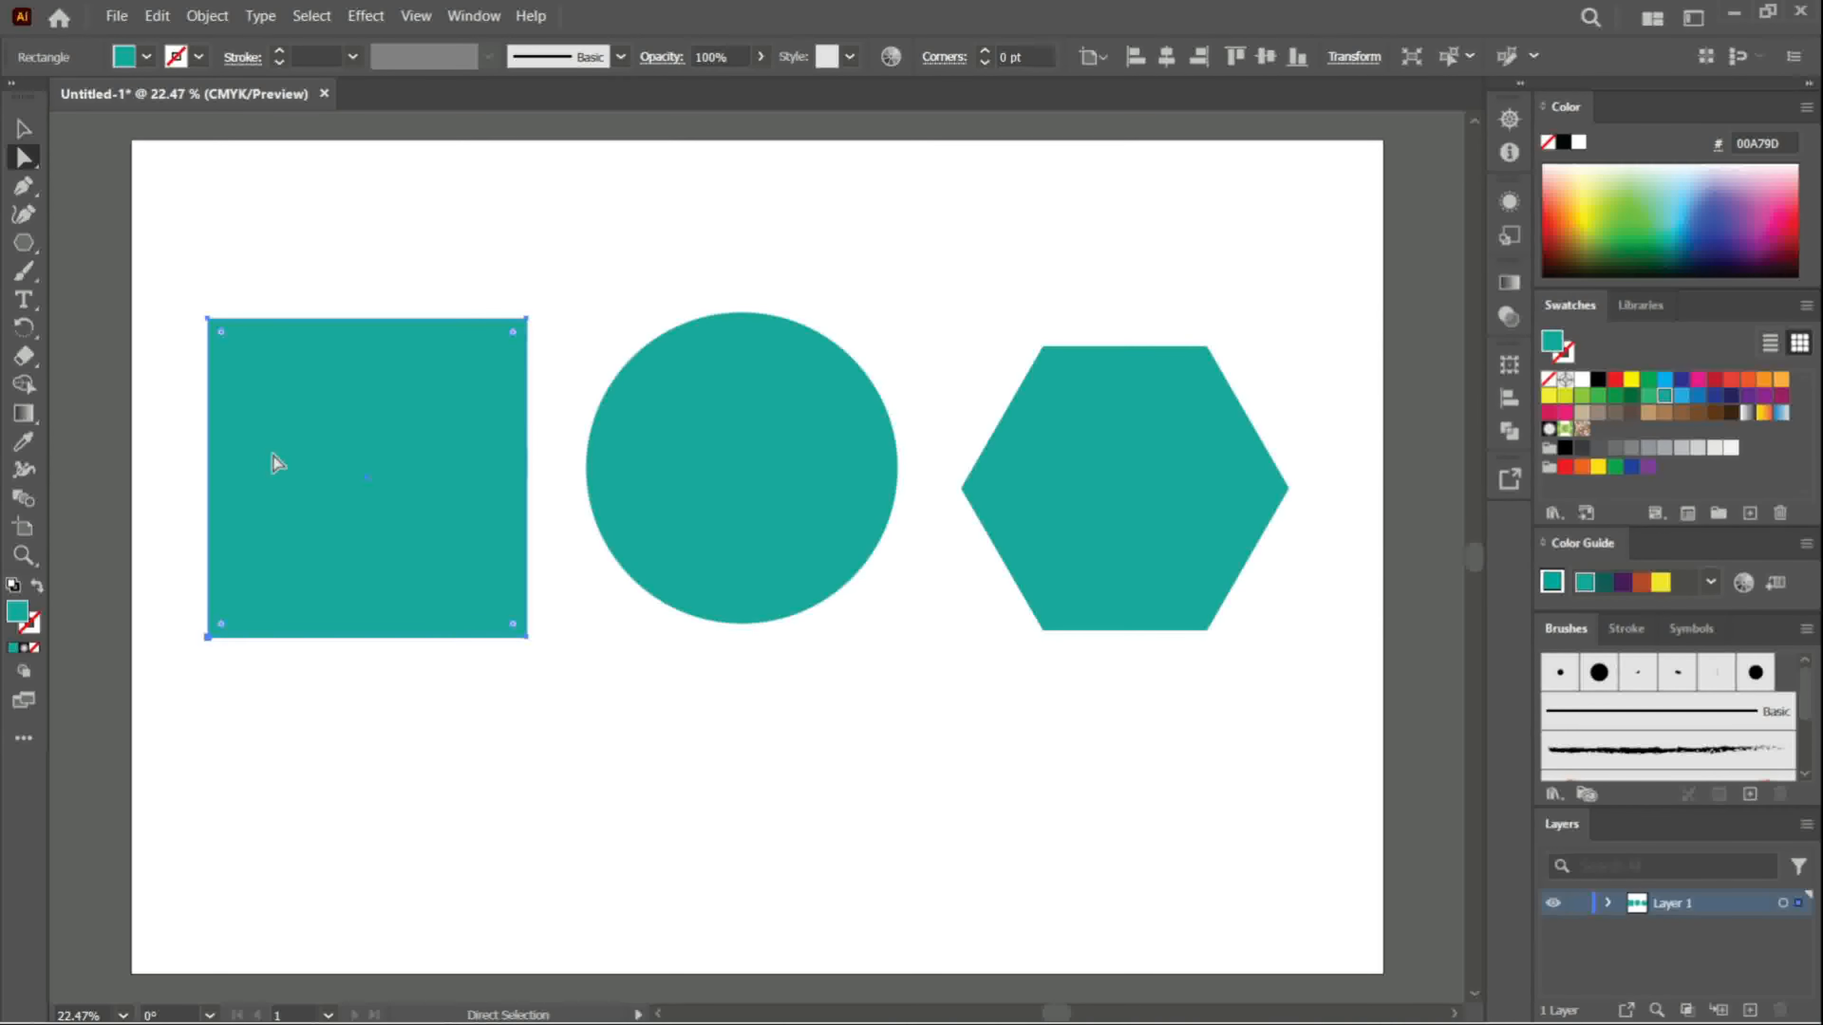
left_click(23, 187)
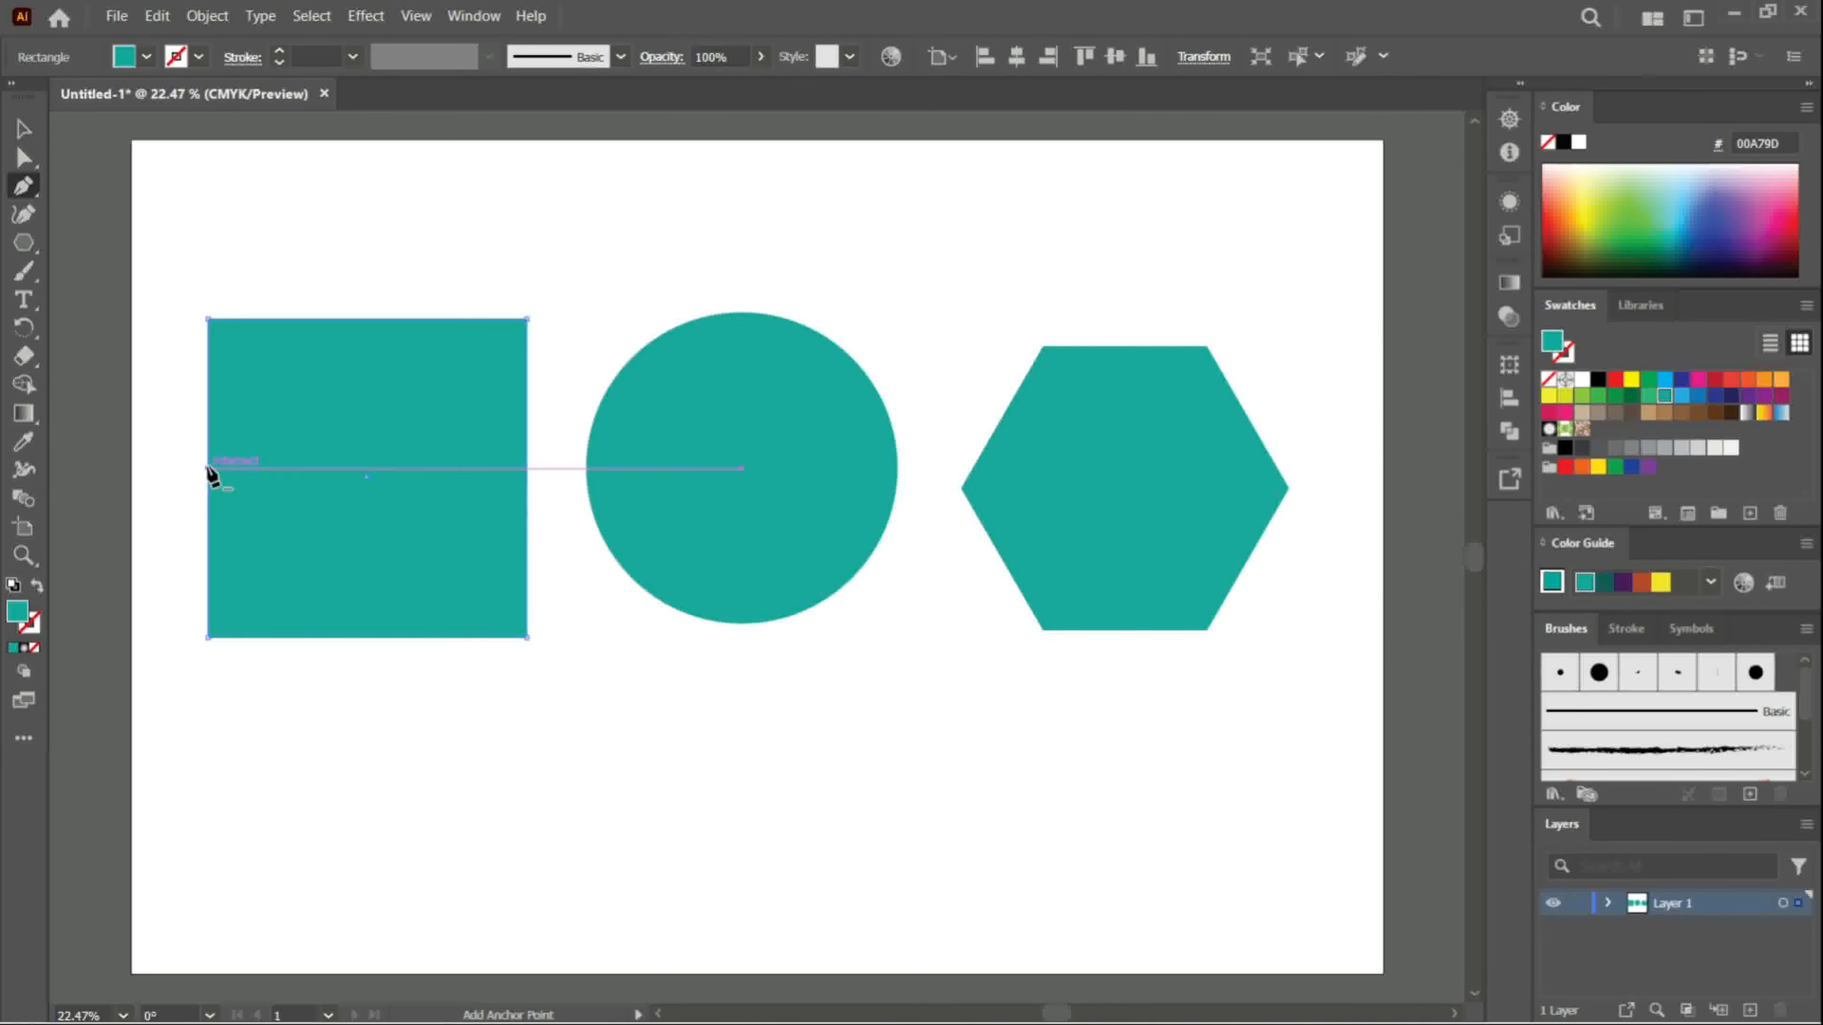
left_click(207, 468)
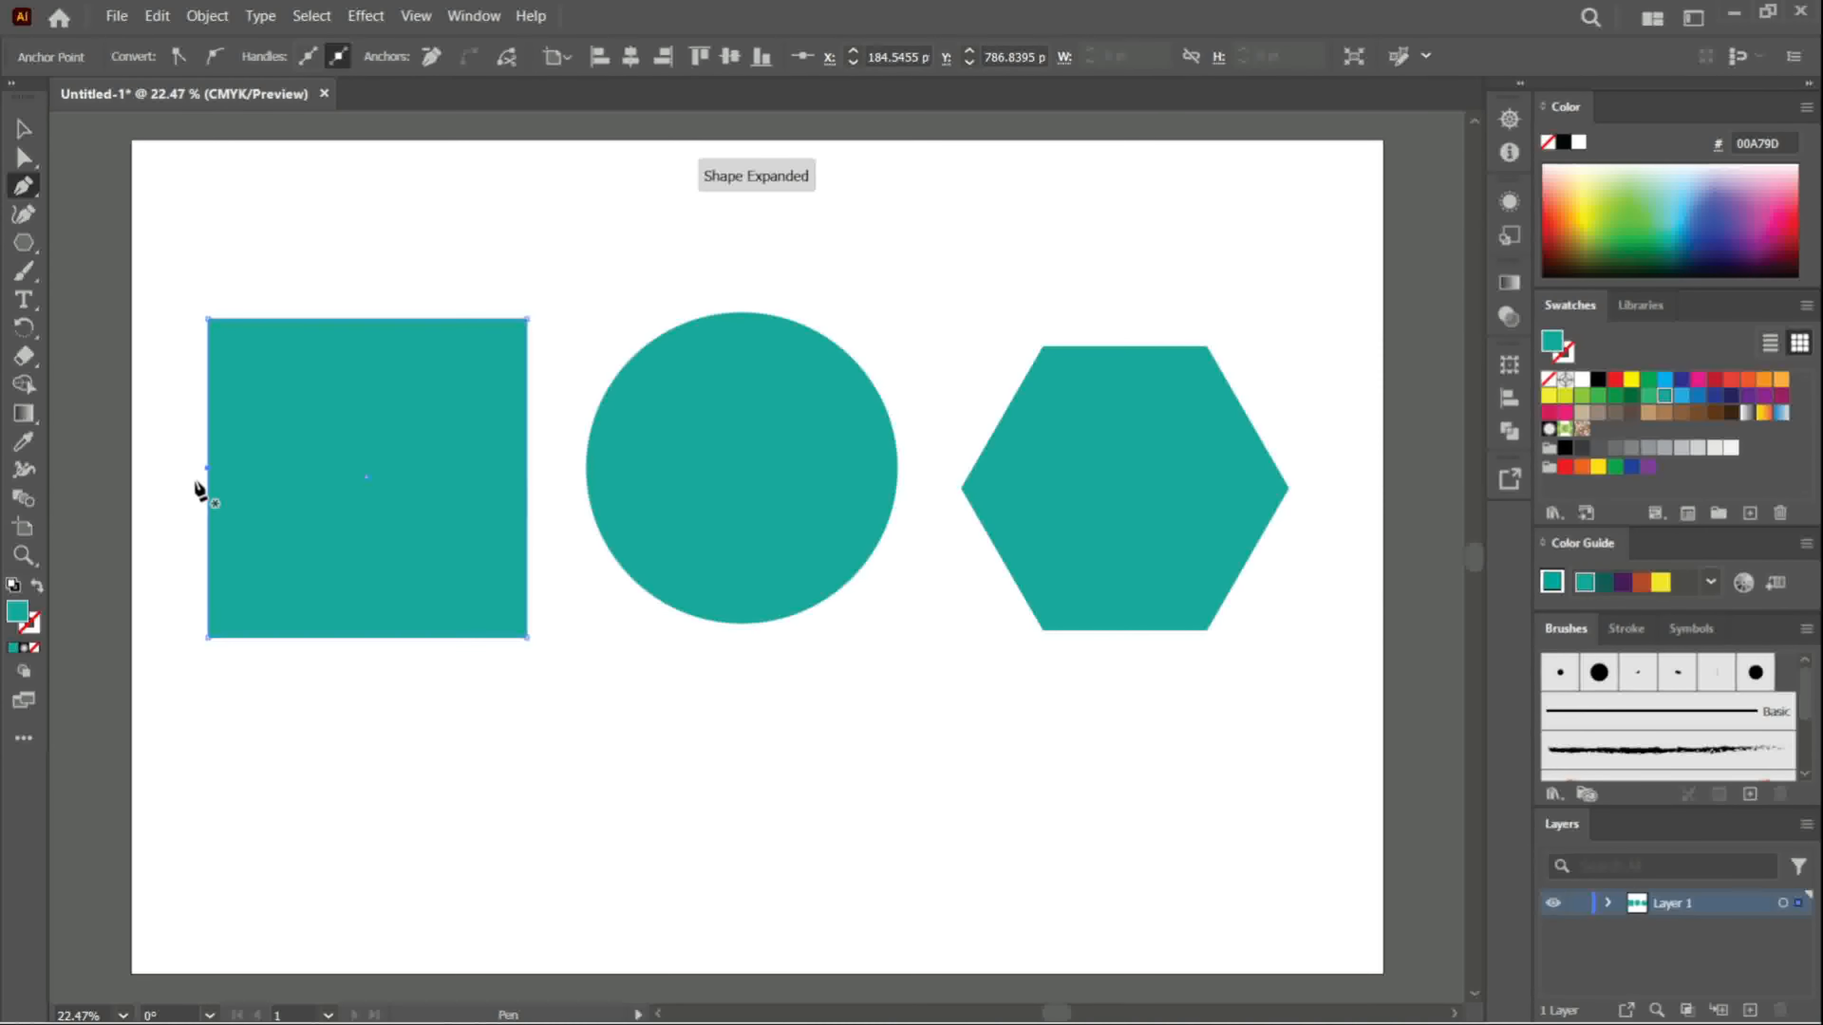
key("ctrl+z")
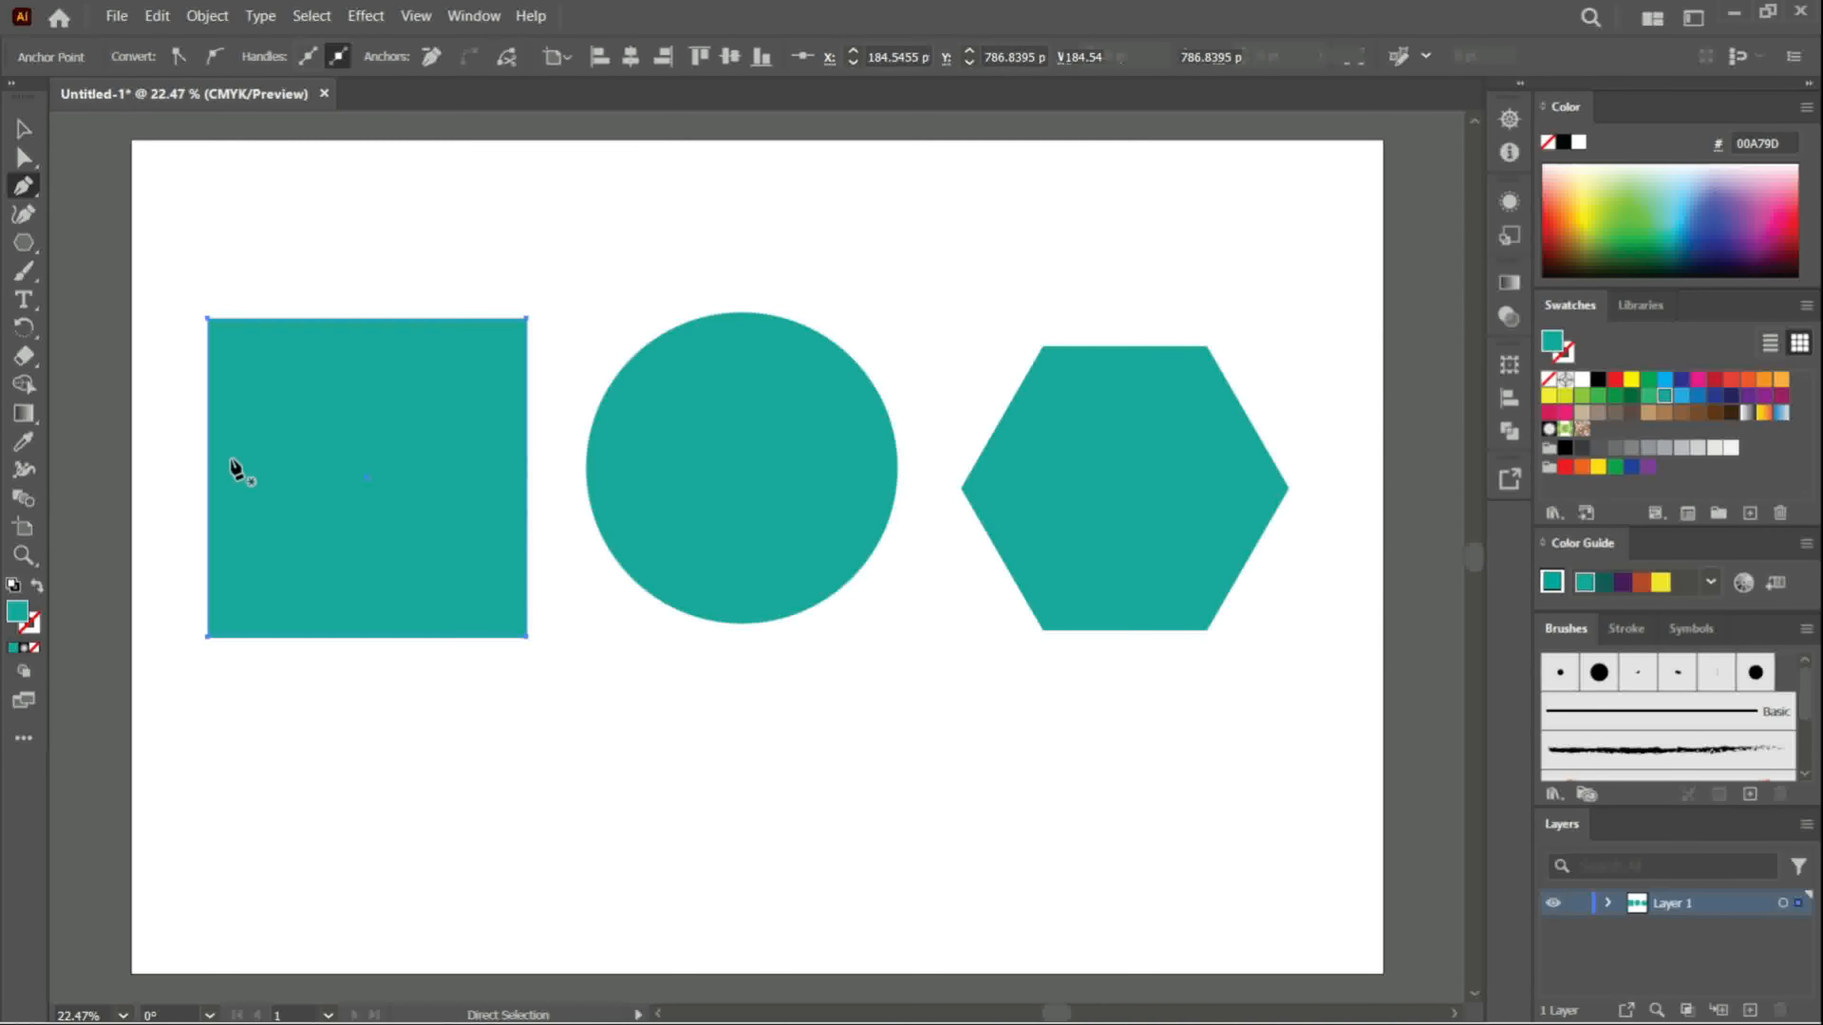
key("v")
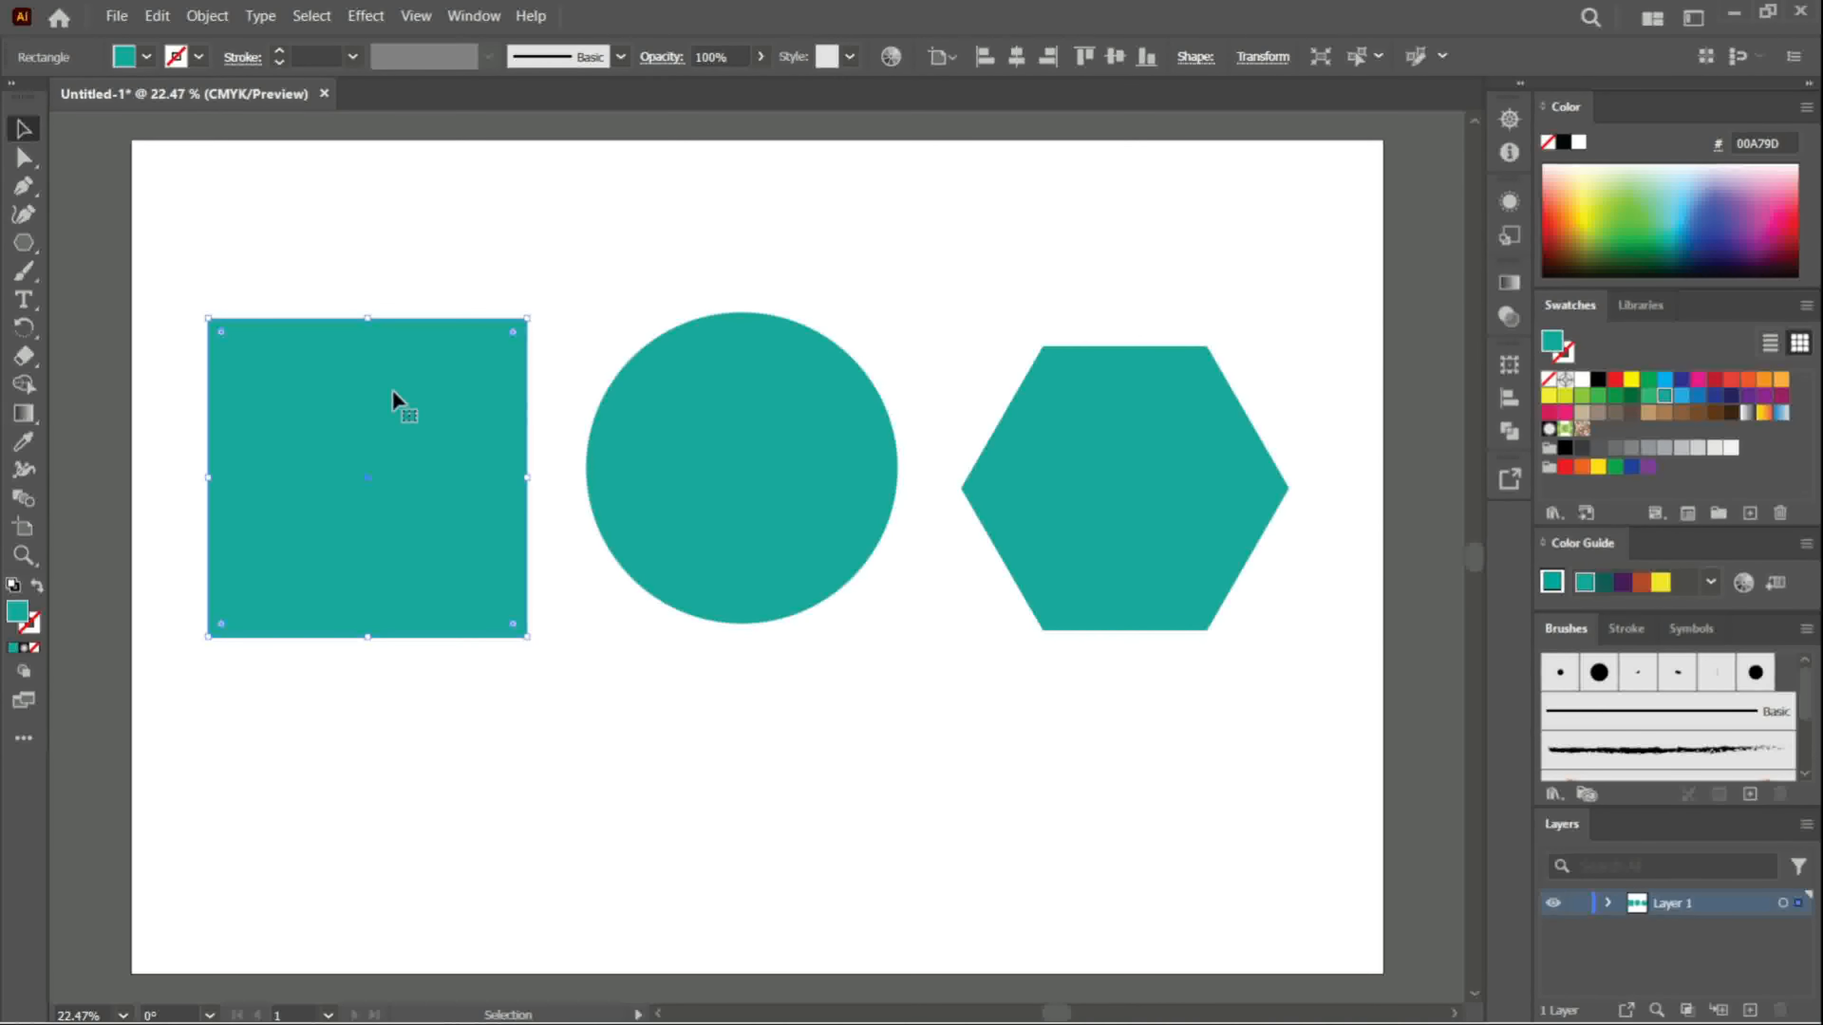
- Apply the Add Anchor Points command twice to the square's path
left_click(24, 160)
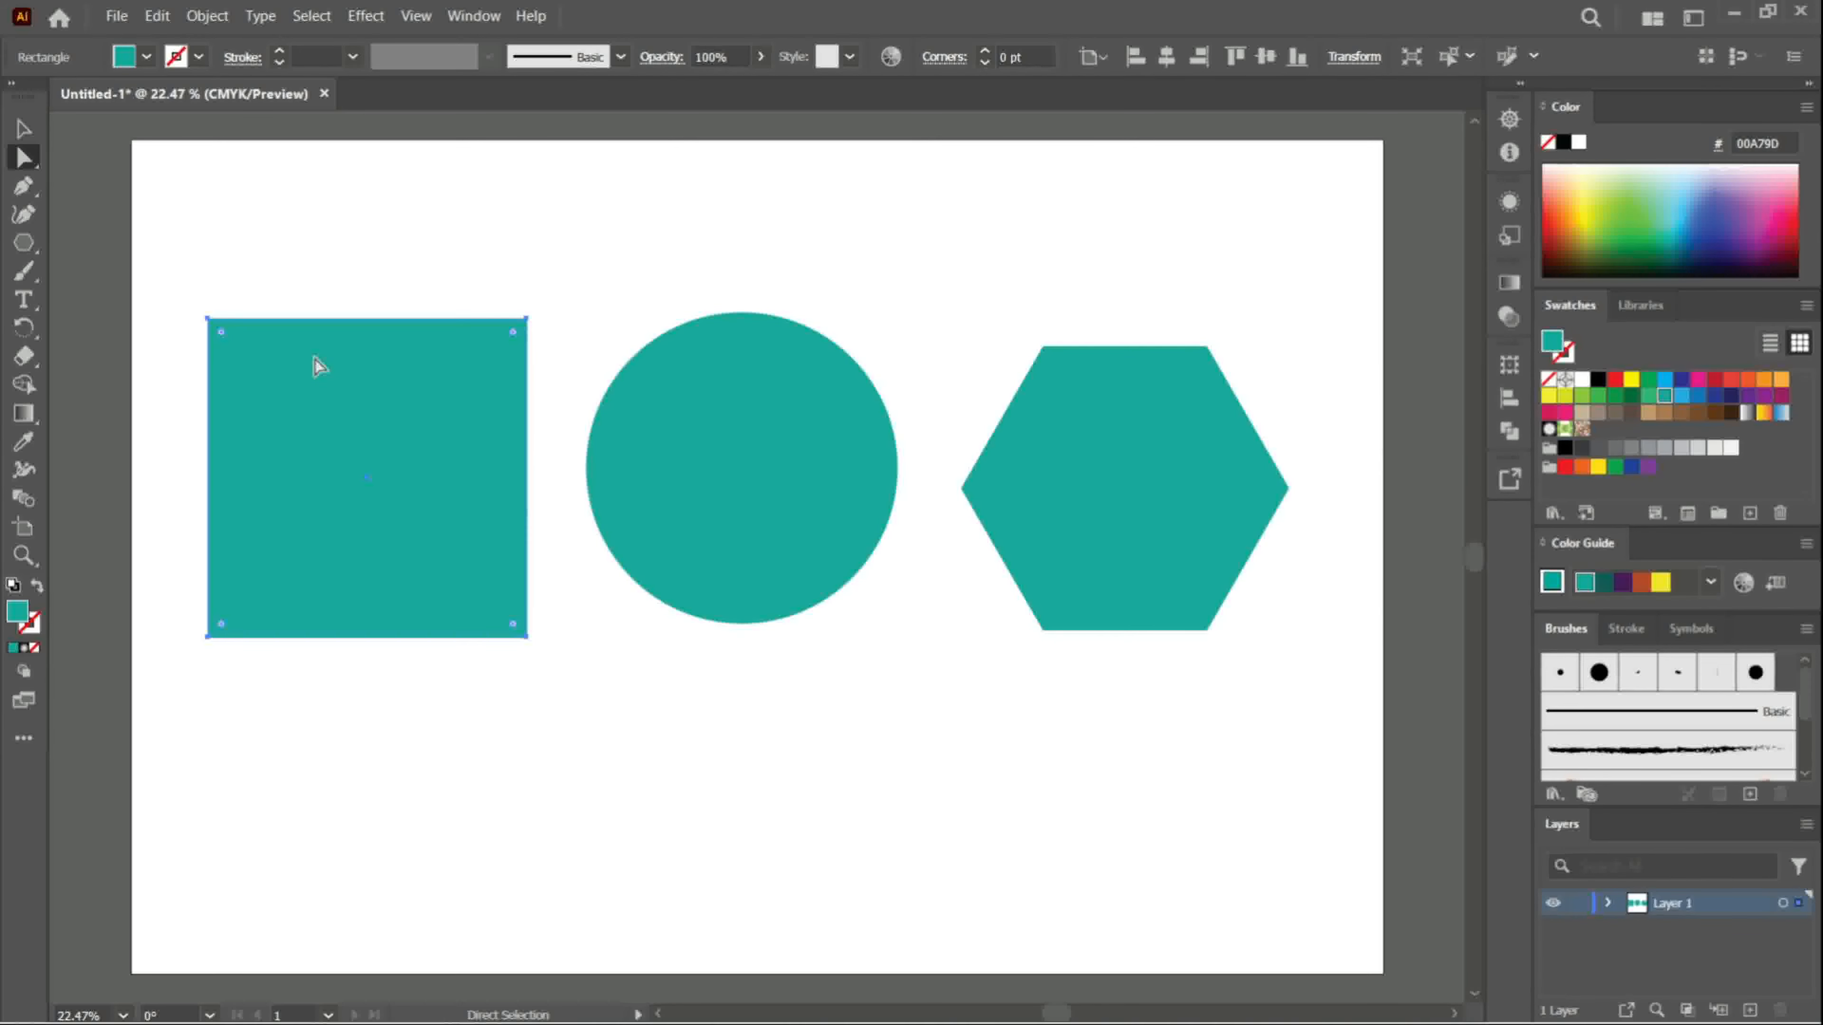
left_click(205, 16)
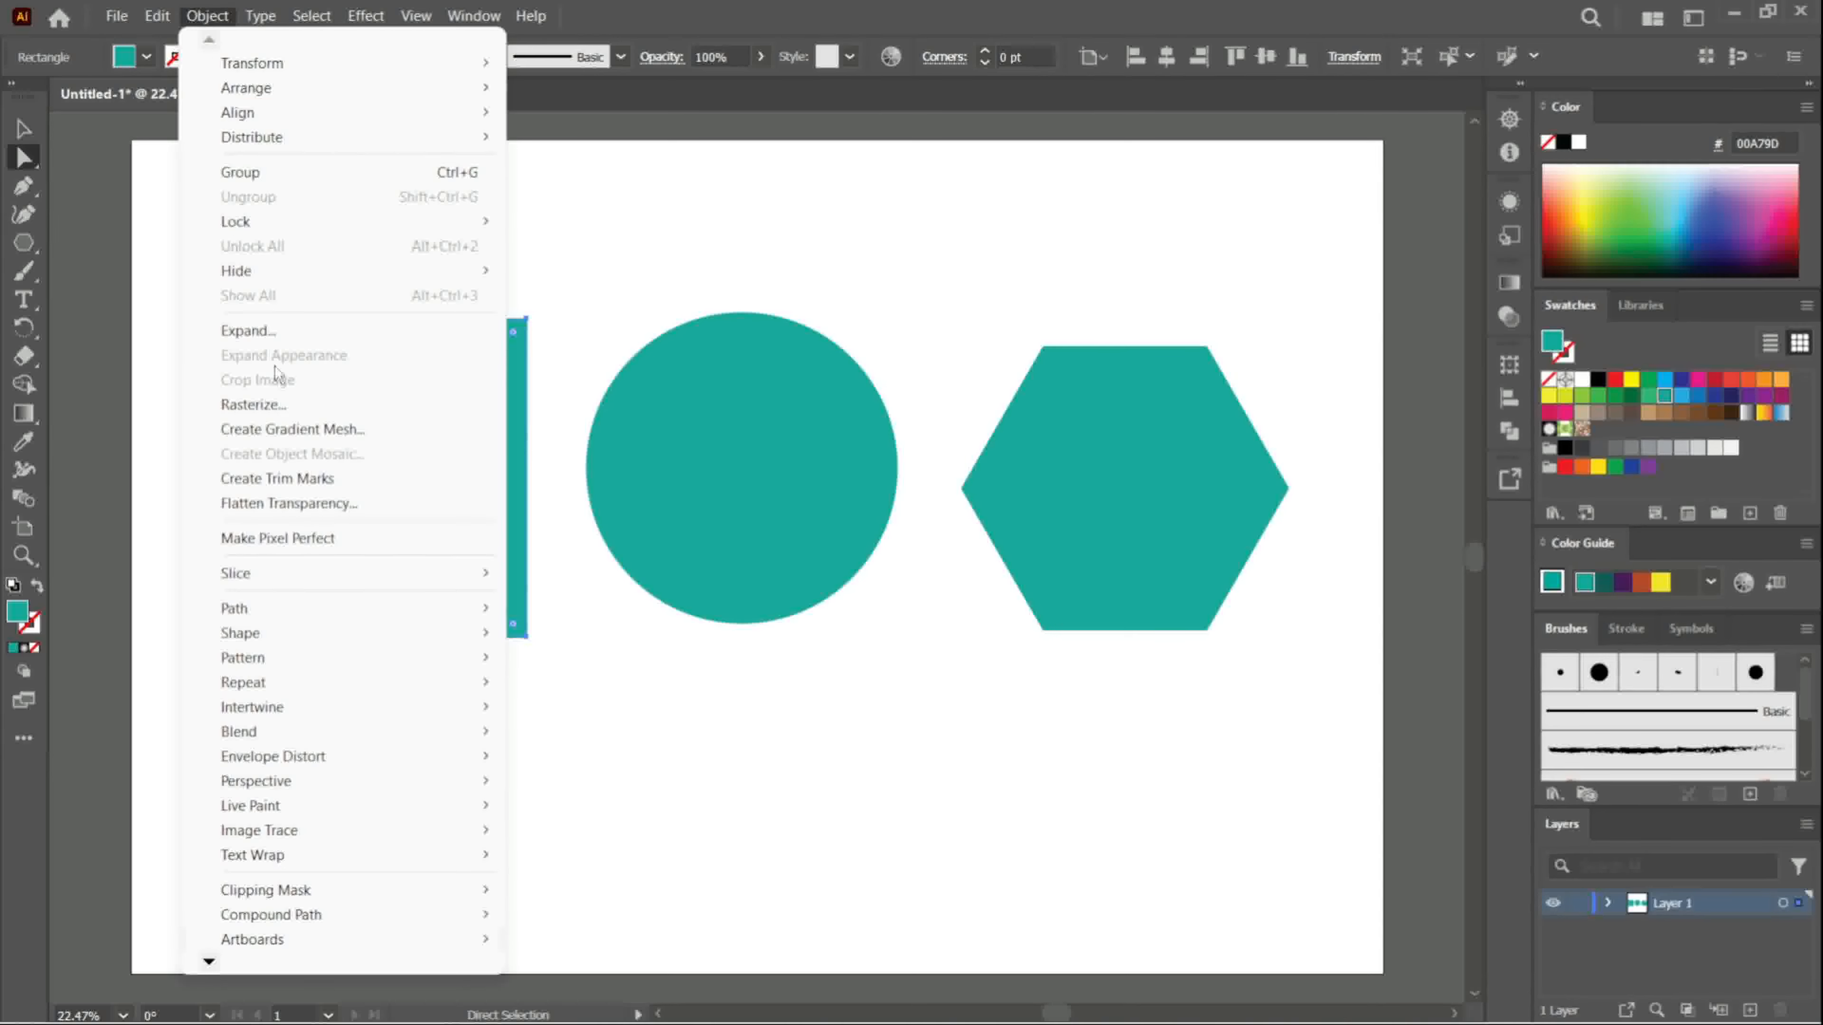
mouse_move(323, 611)
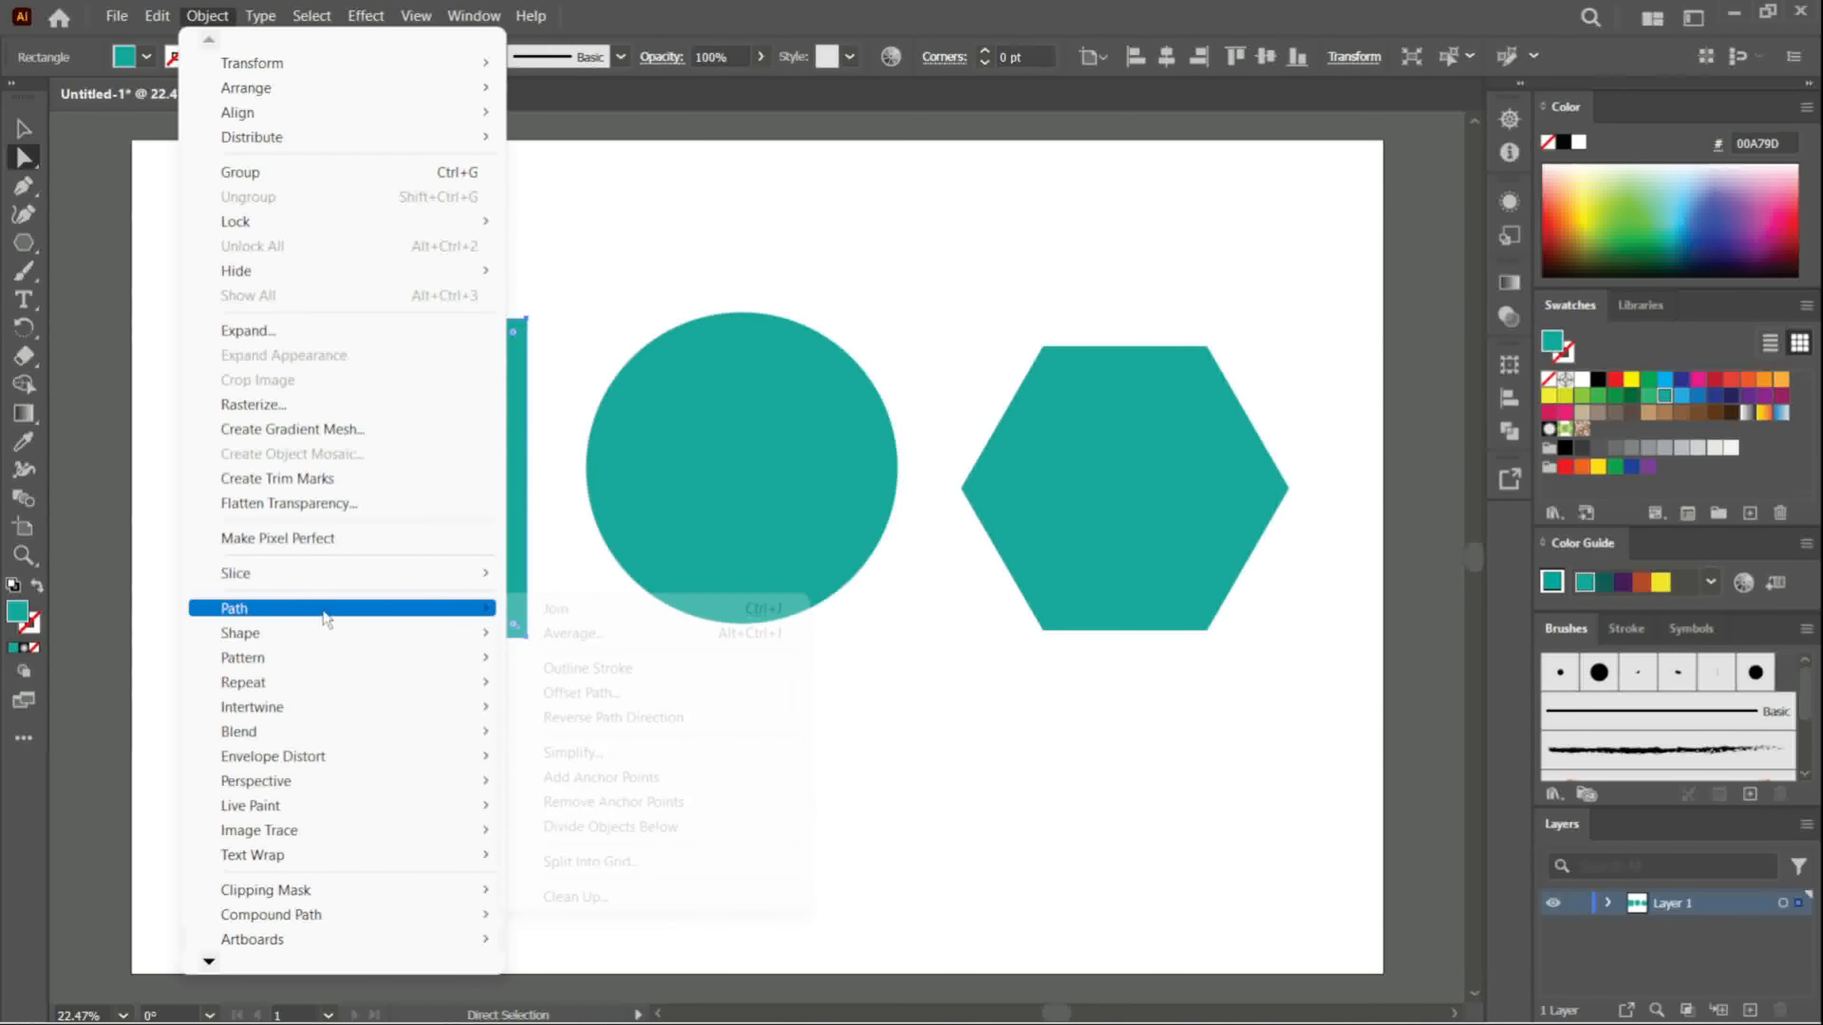
left_click(656, 785)
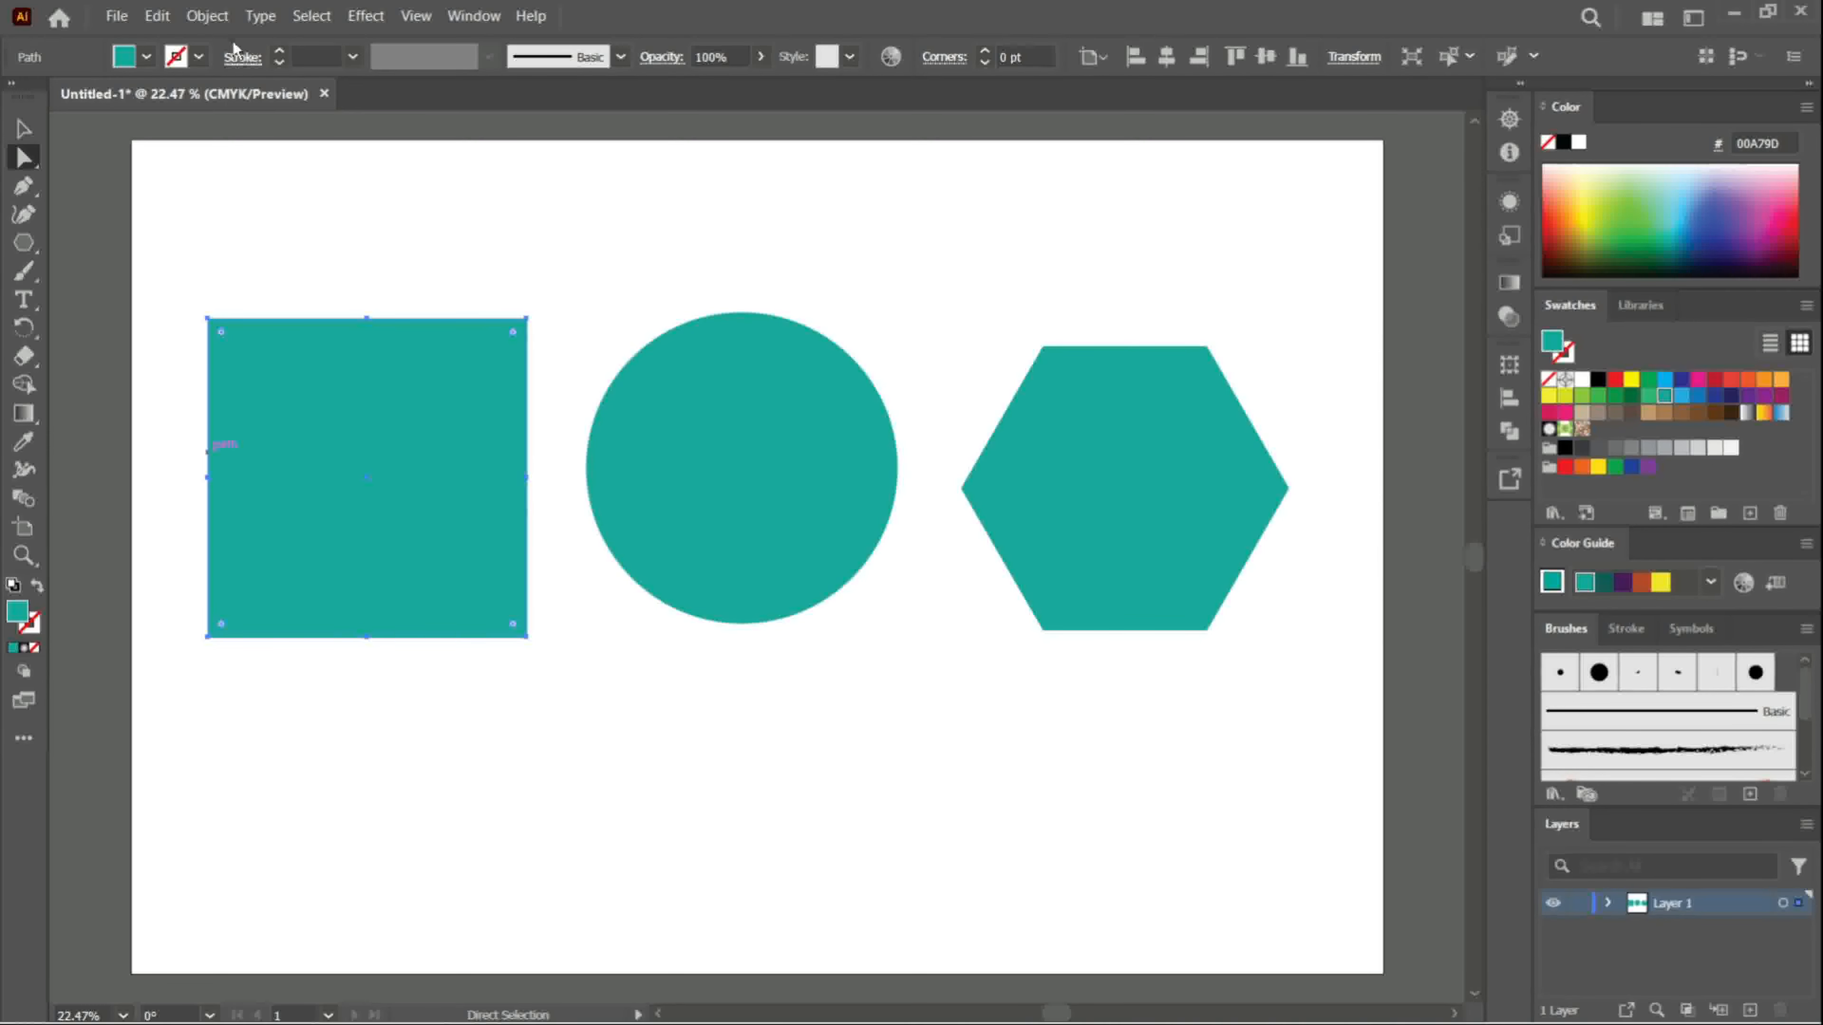
left_click(215, 19)
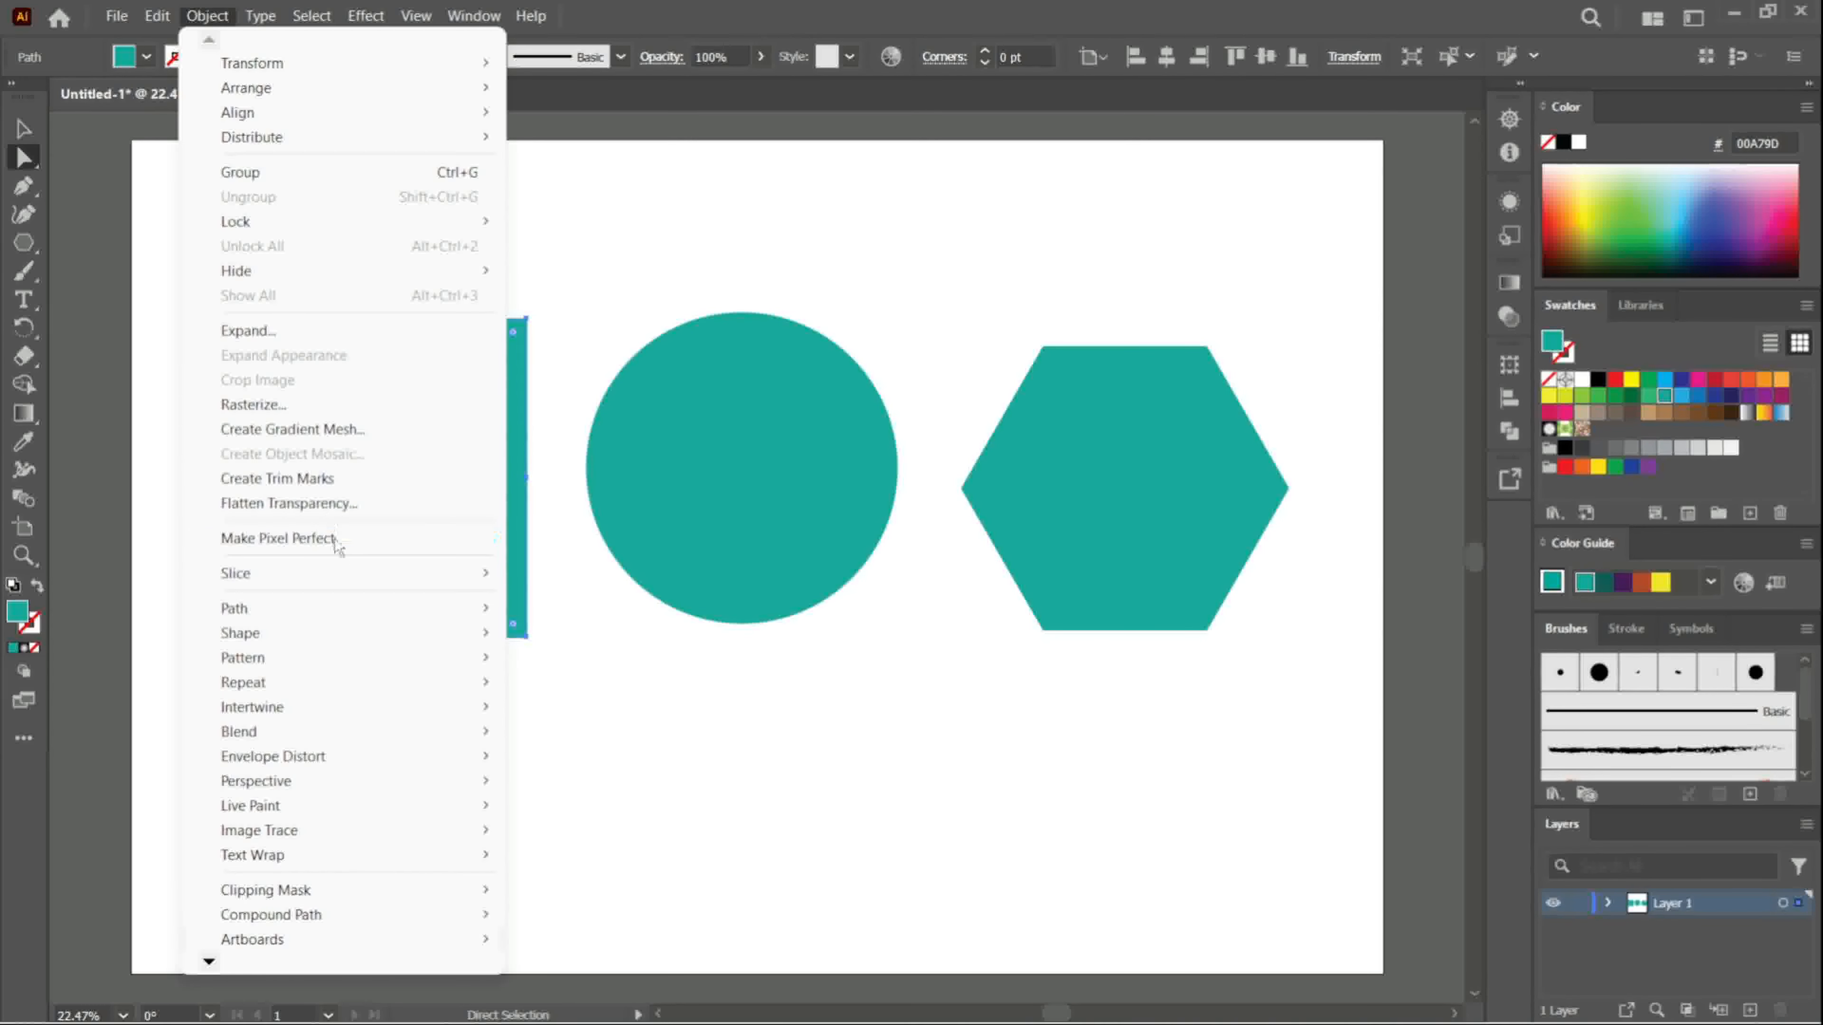
mouse_move(371, 605)
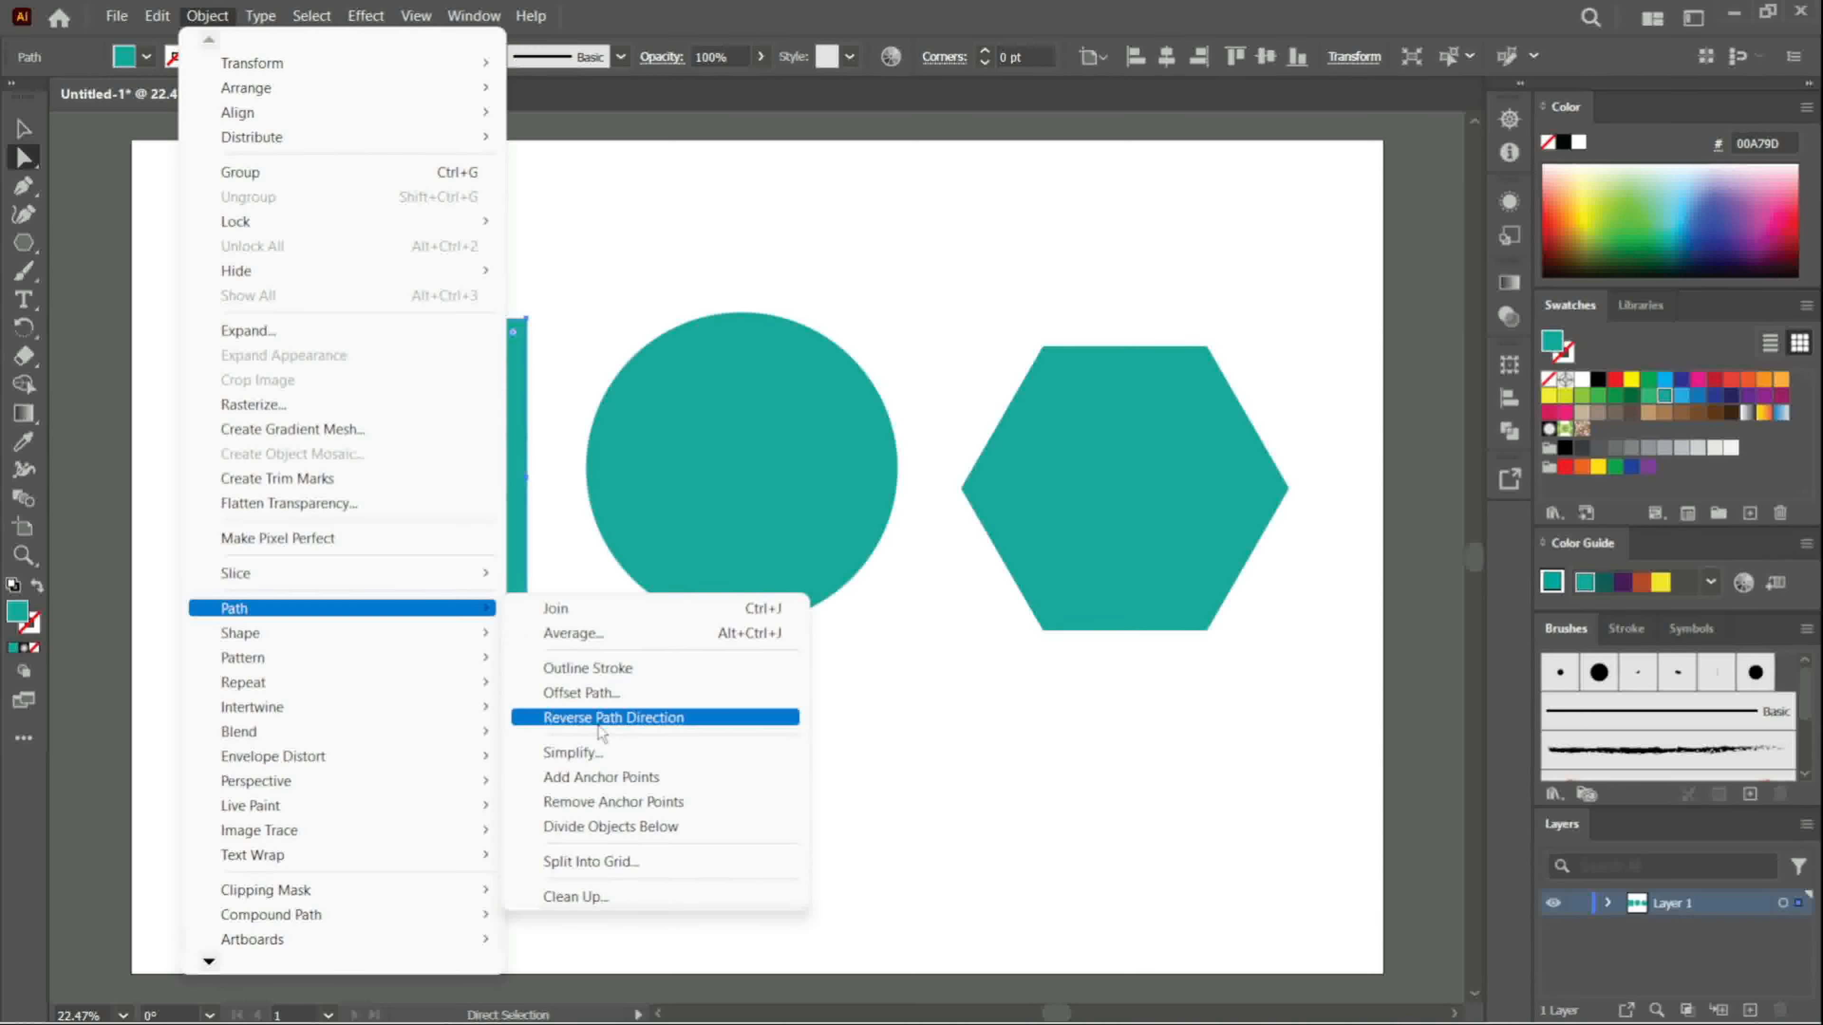
left_click(615, 783)
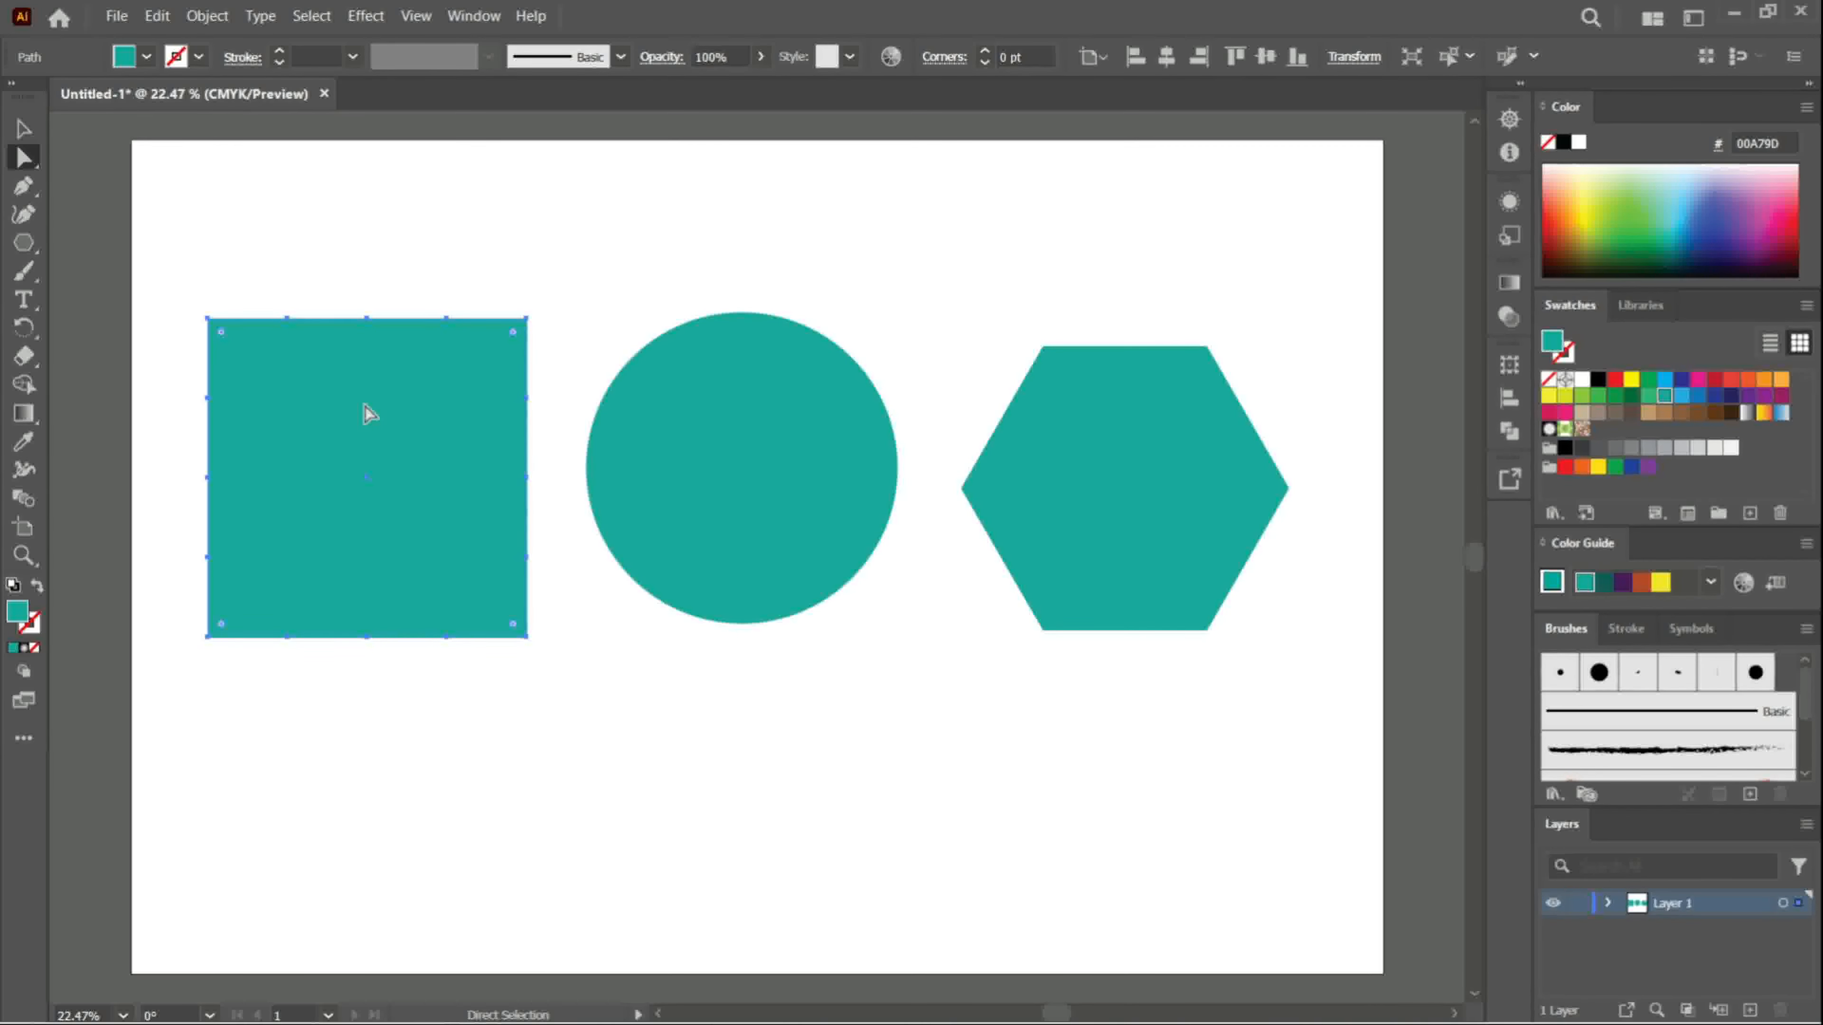
- Apply the Add Anchor Points command once to the circle's path
left_click(759, 411)
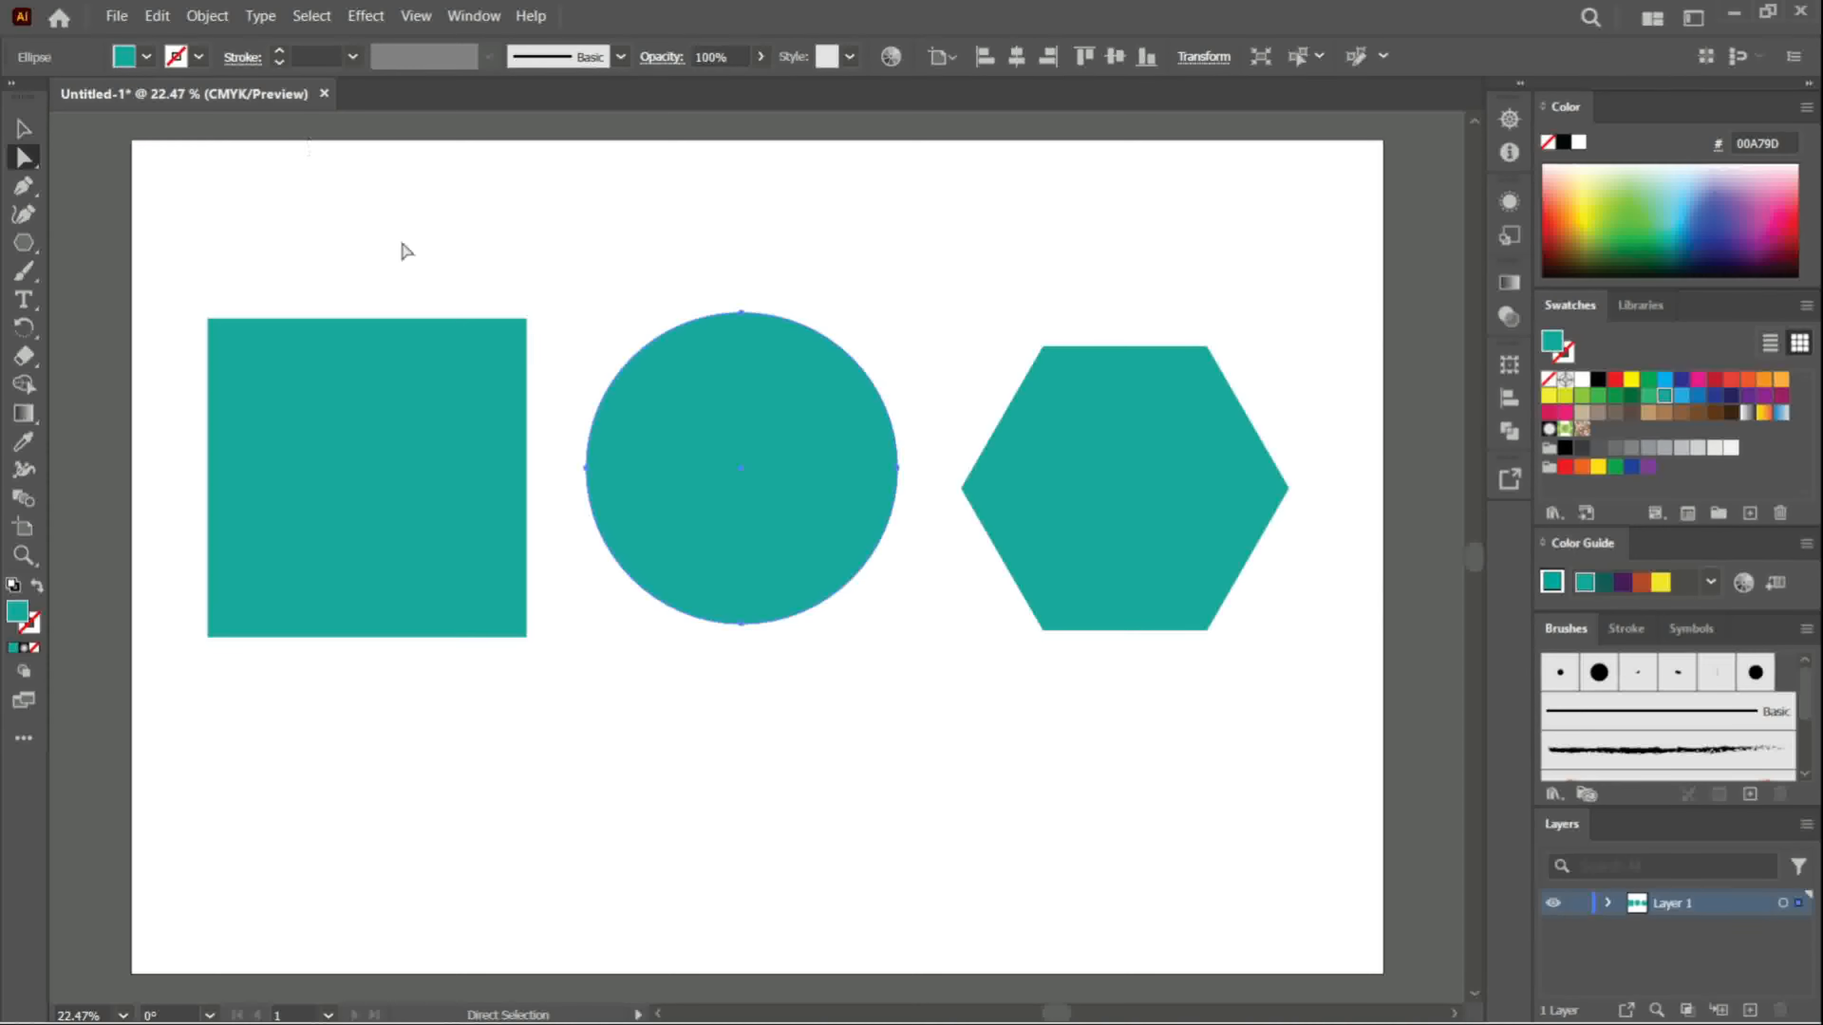
left_click(206, 15)
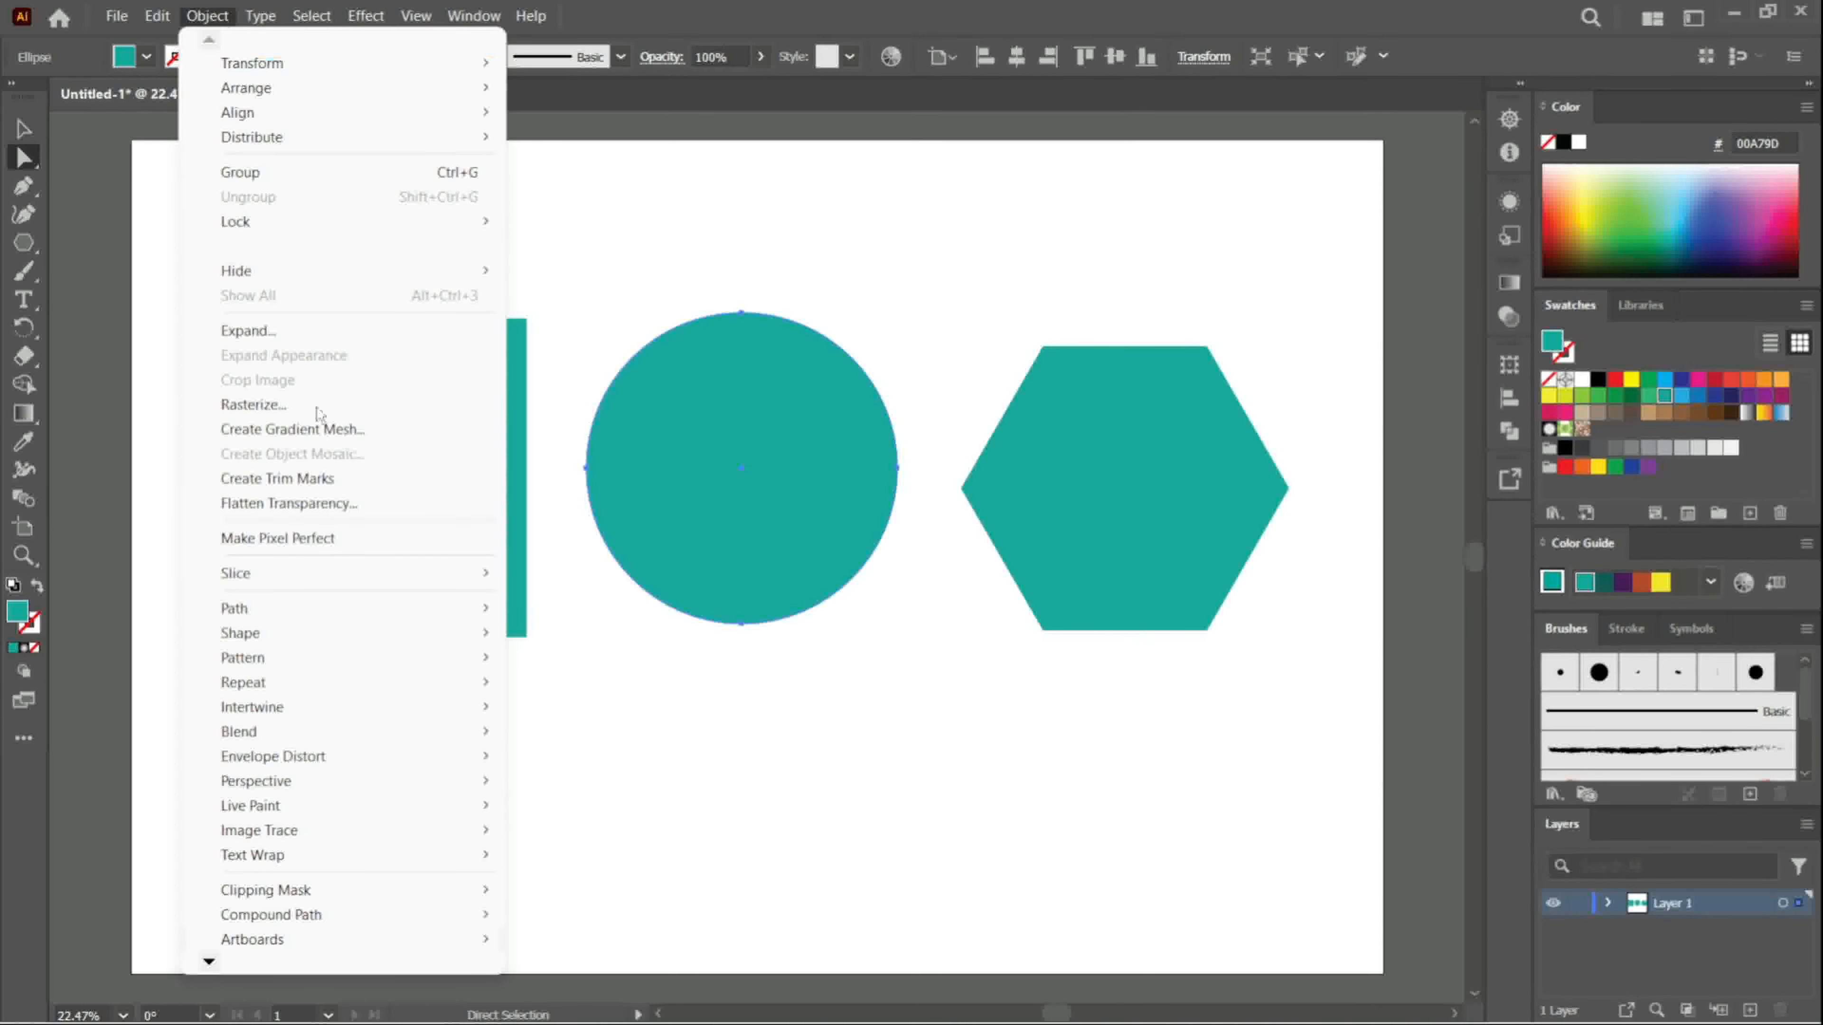
mouse_move(368, 608)
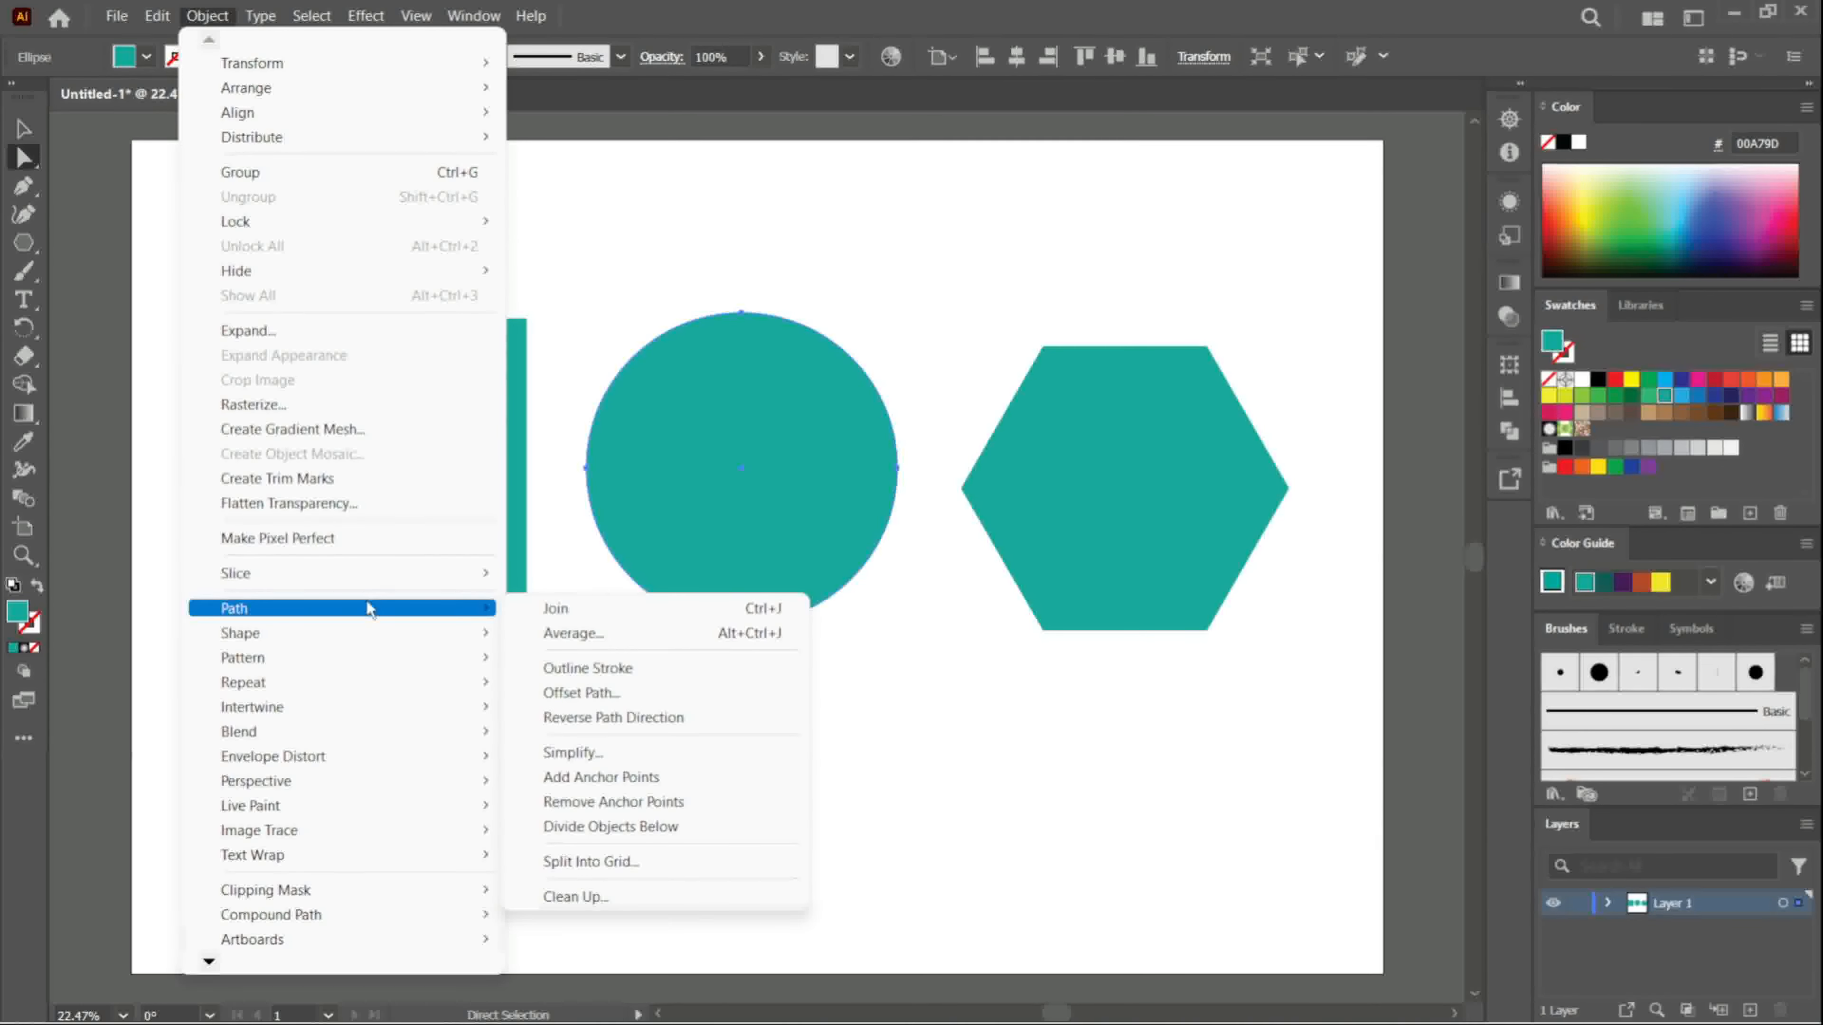
left_click(601, 777)
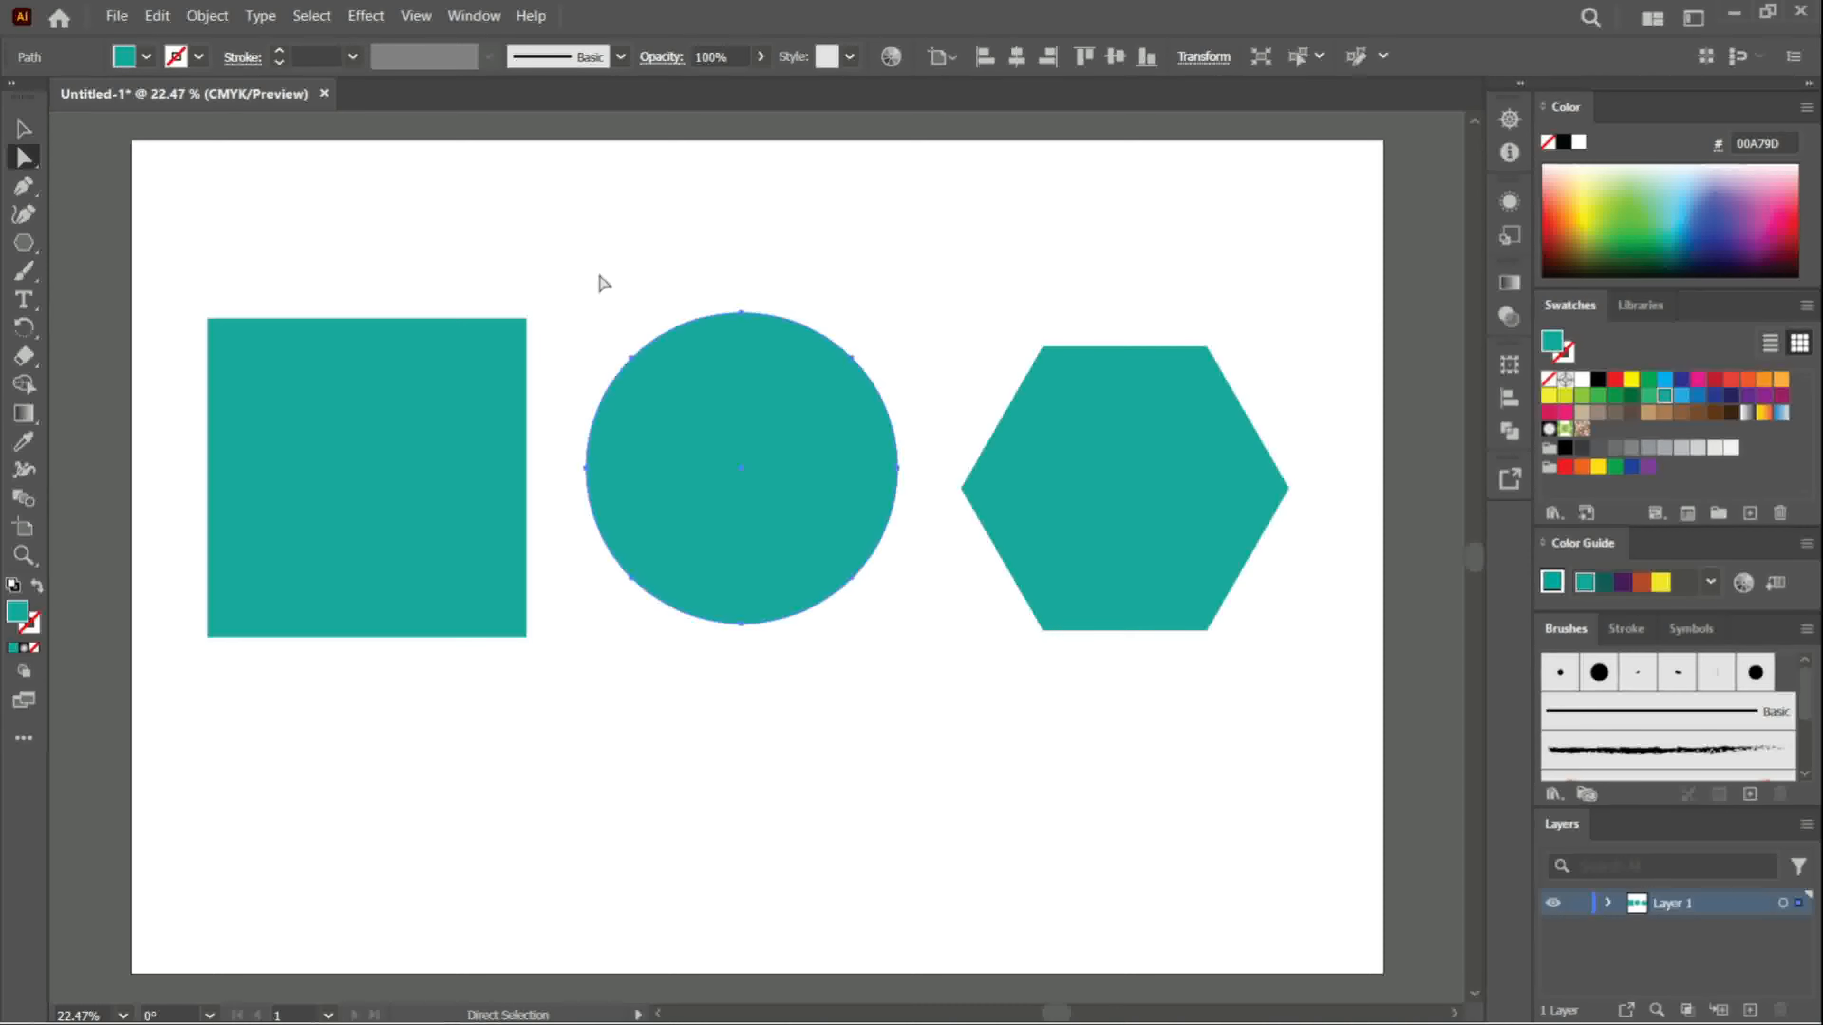
- Apply the Add Anchor Points command a second time to the circle's path
left_click(213, 19)
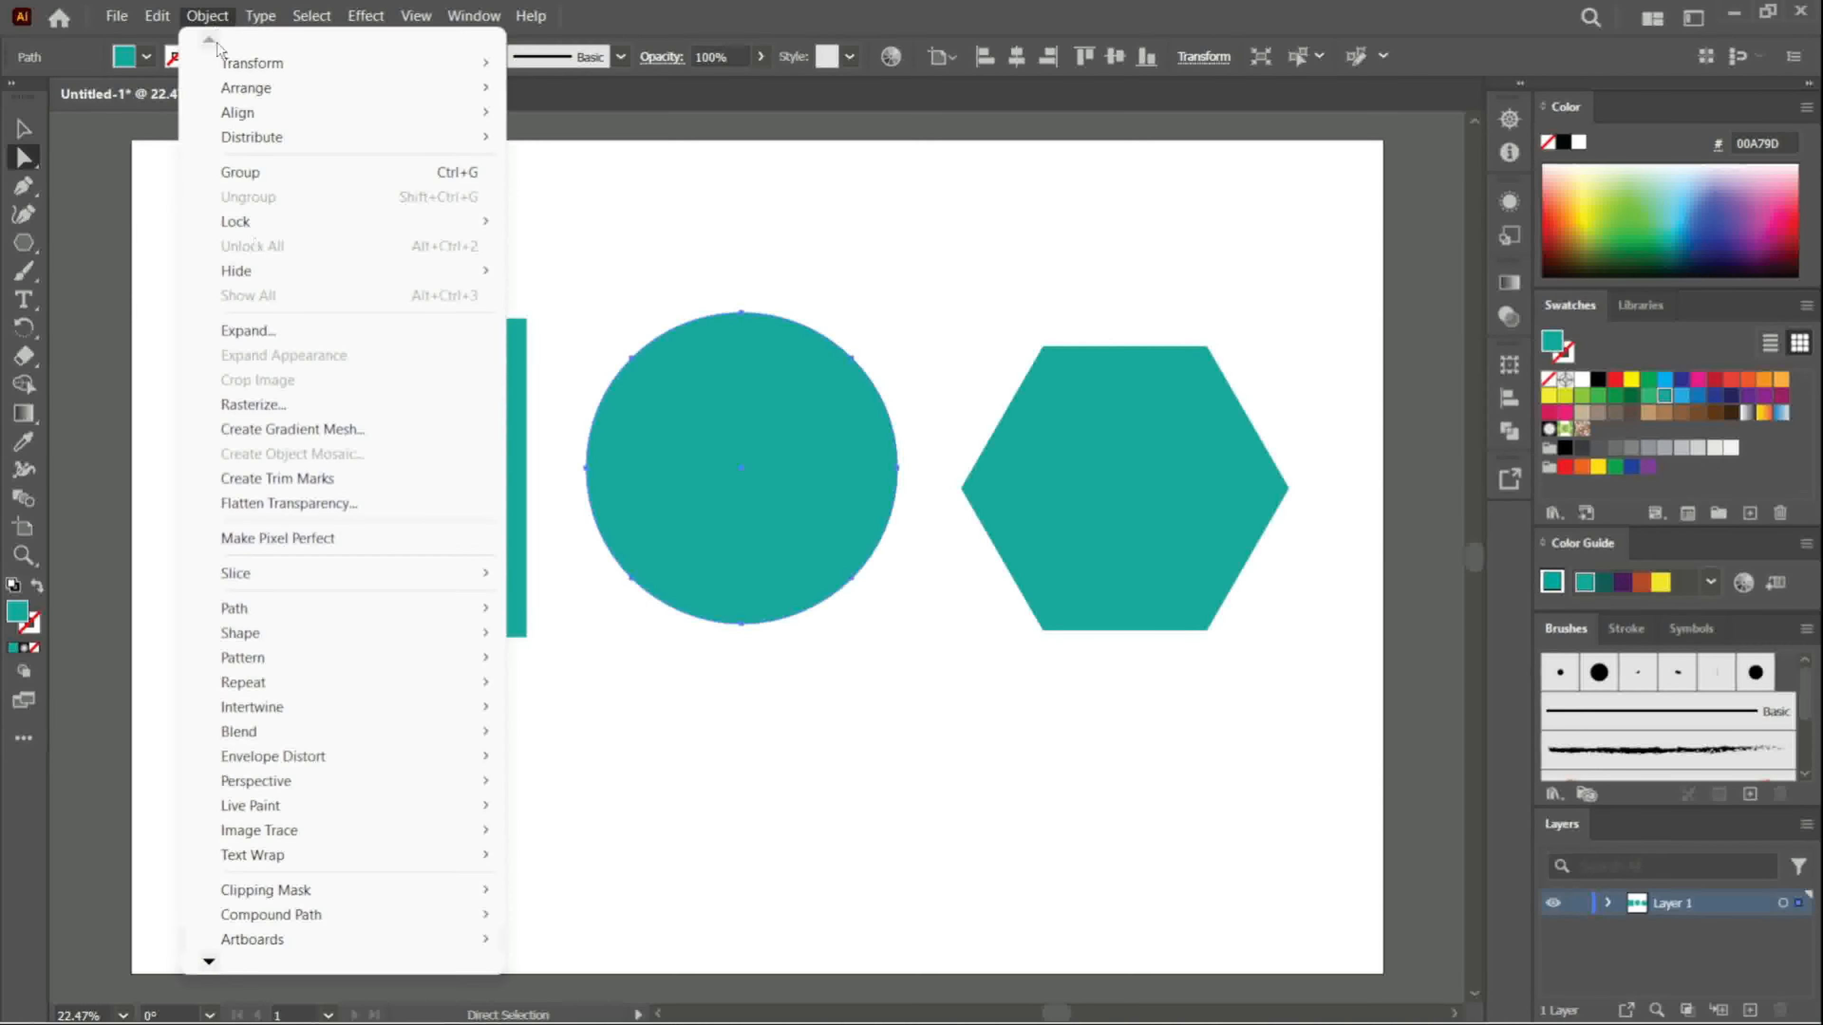
mouse_move(373, 602)
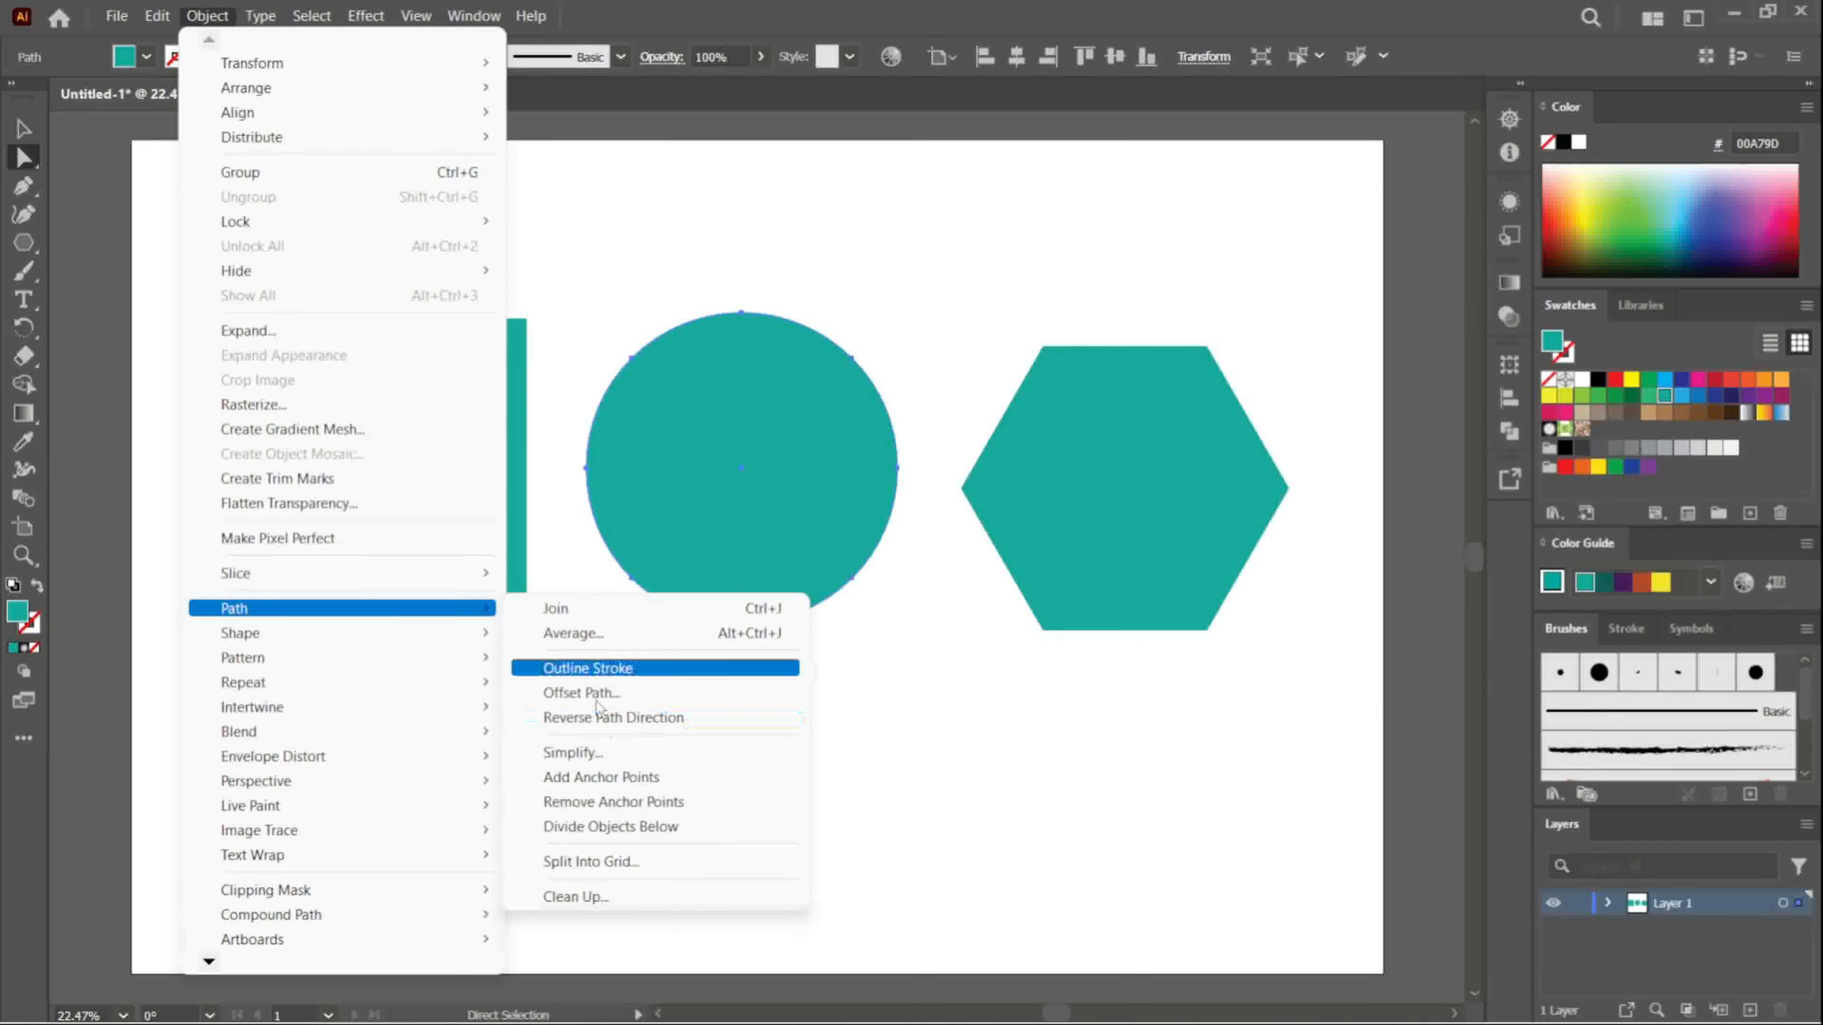
left_click(616, 779)
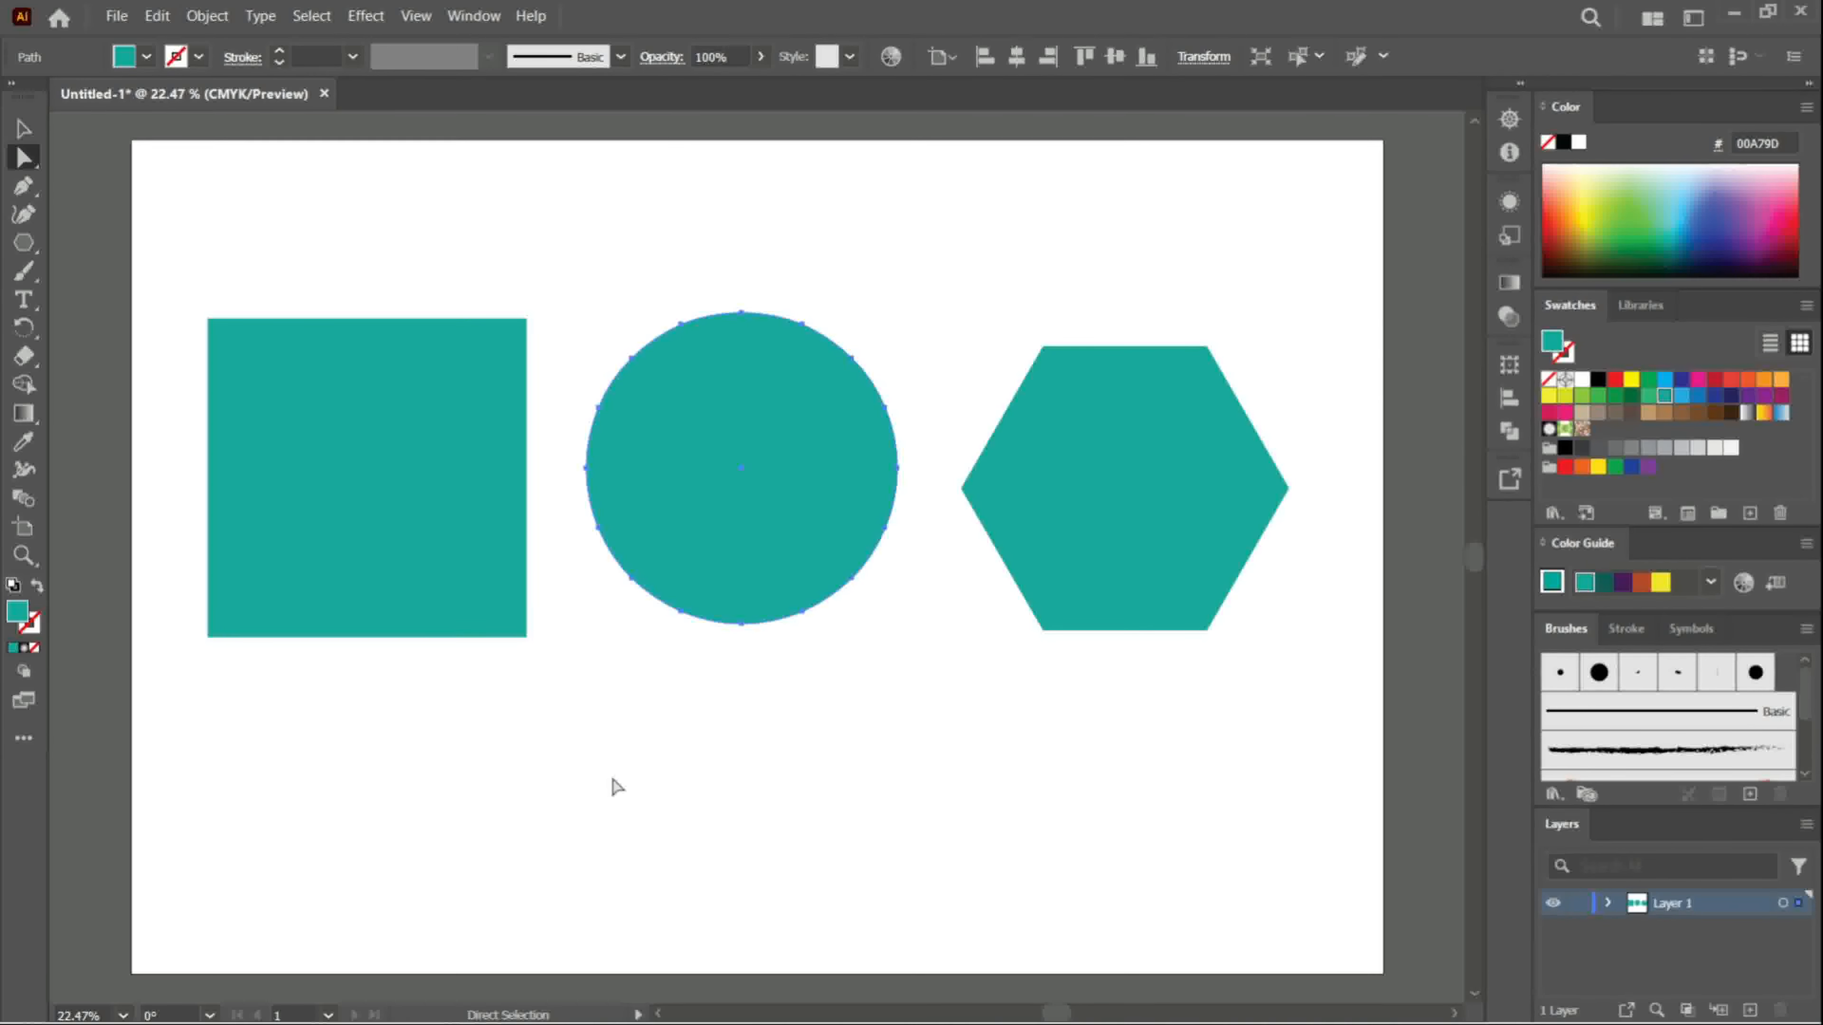
- Apply the Add Anchor Points command once to the hexagon's path
left_click(1103, 454)
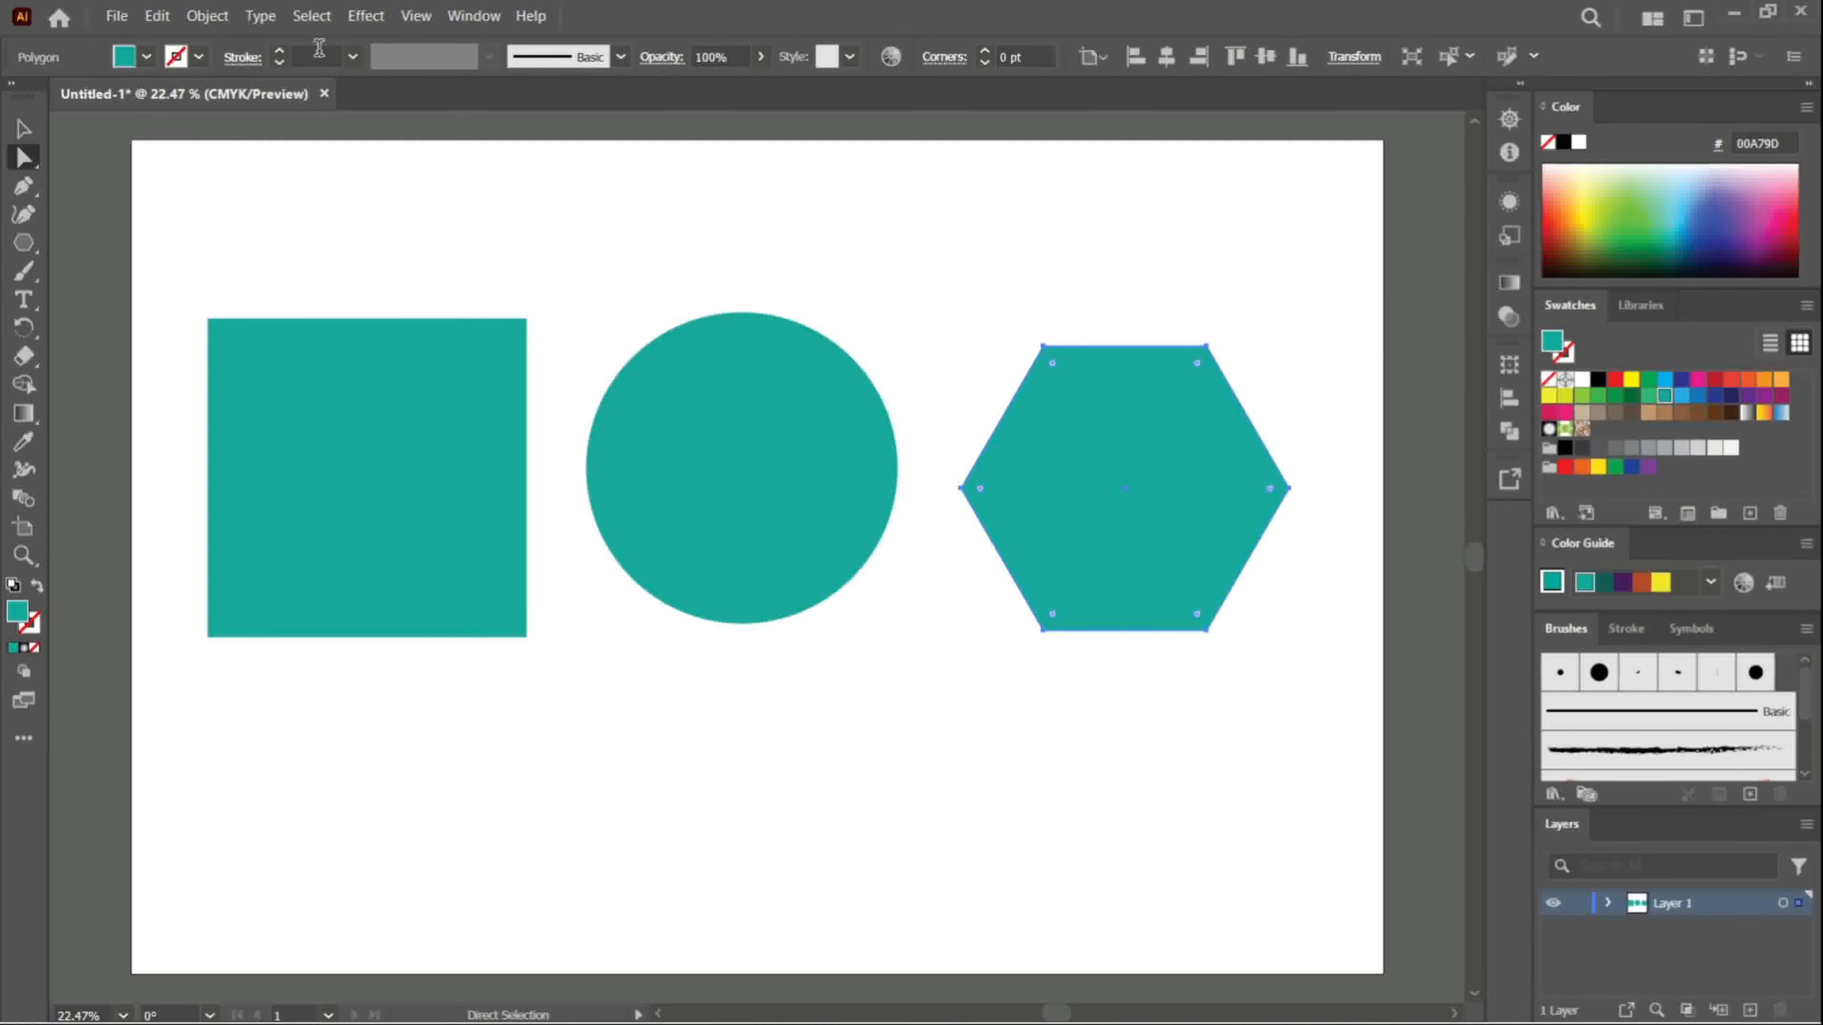
left_click(206, 16)
mouse_move(343, 615)
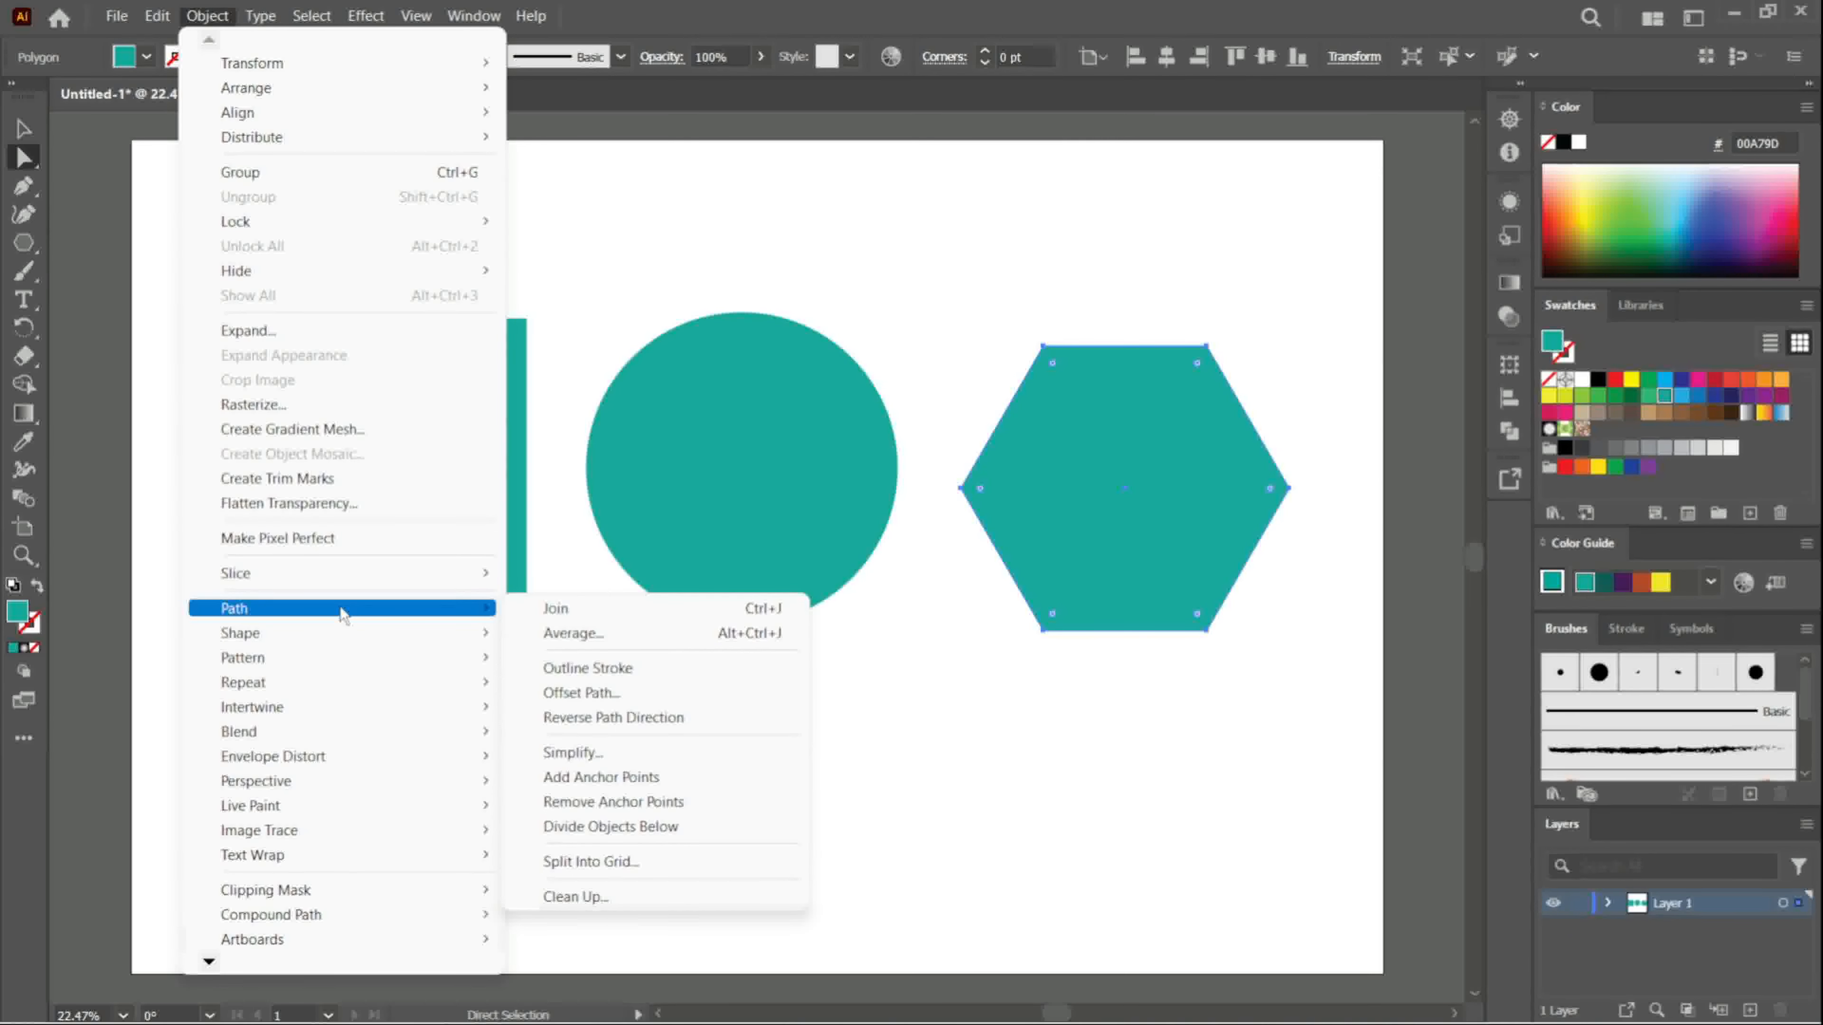
left_click(607, 779)
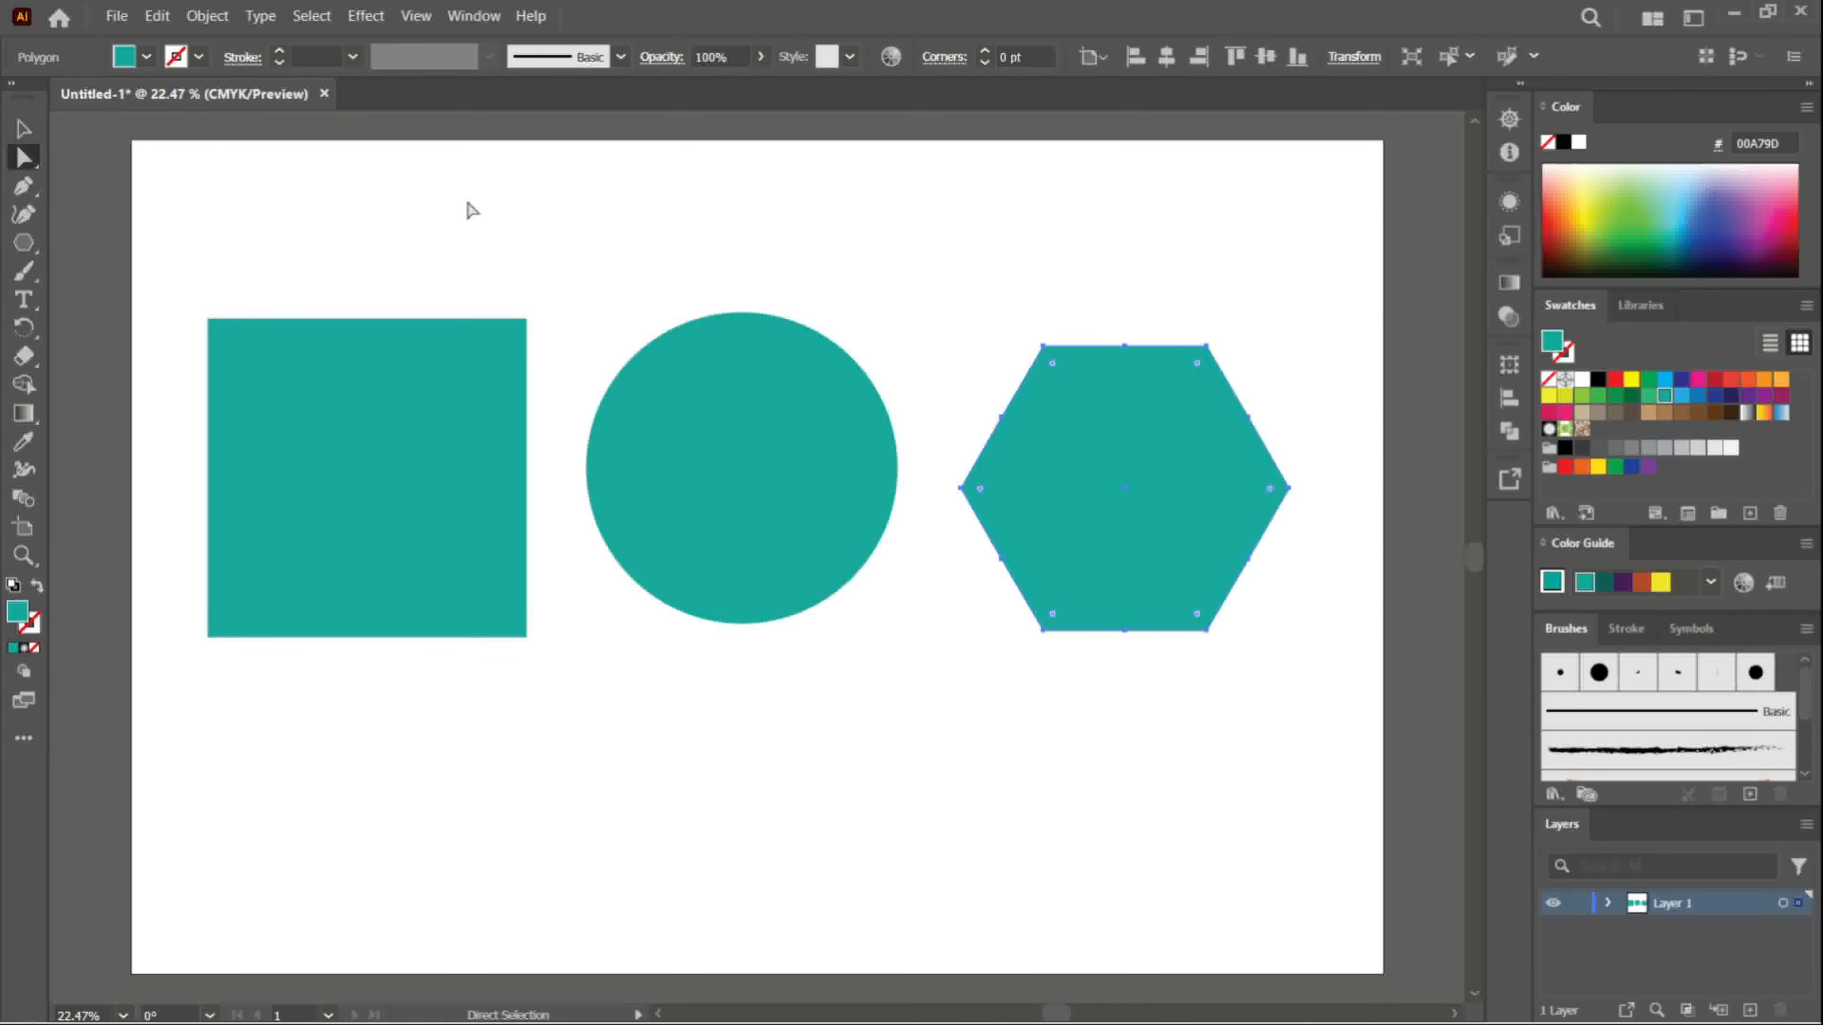
- Try to apply the Add Anchor Points command once more to the square's path
left_click(413, 429)
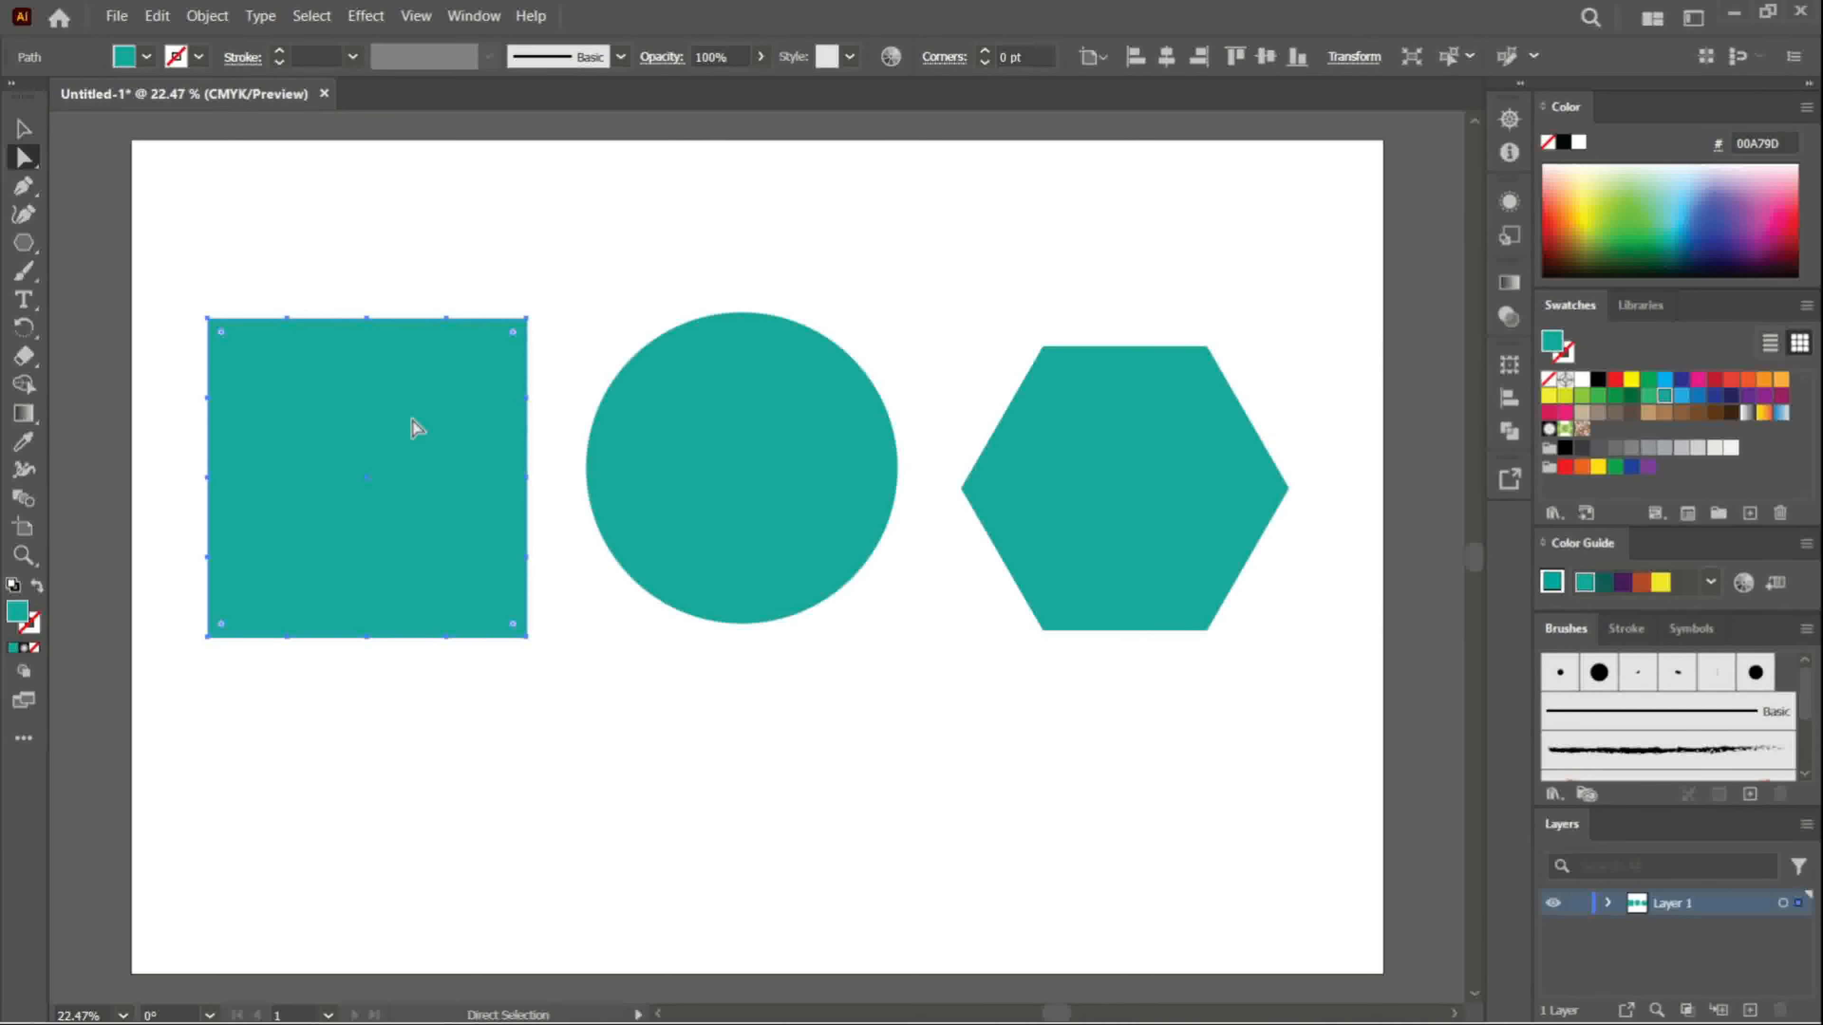
left_click(207, 16)
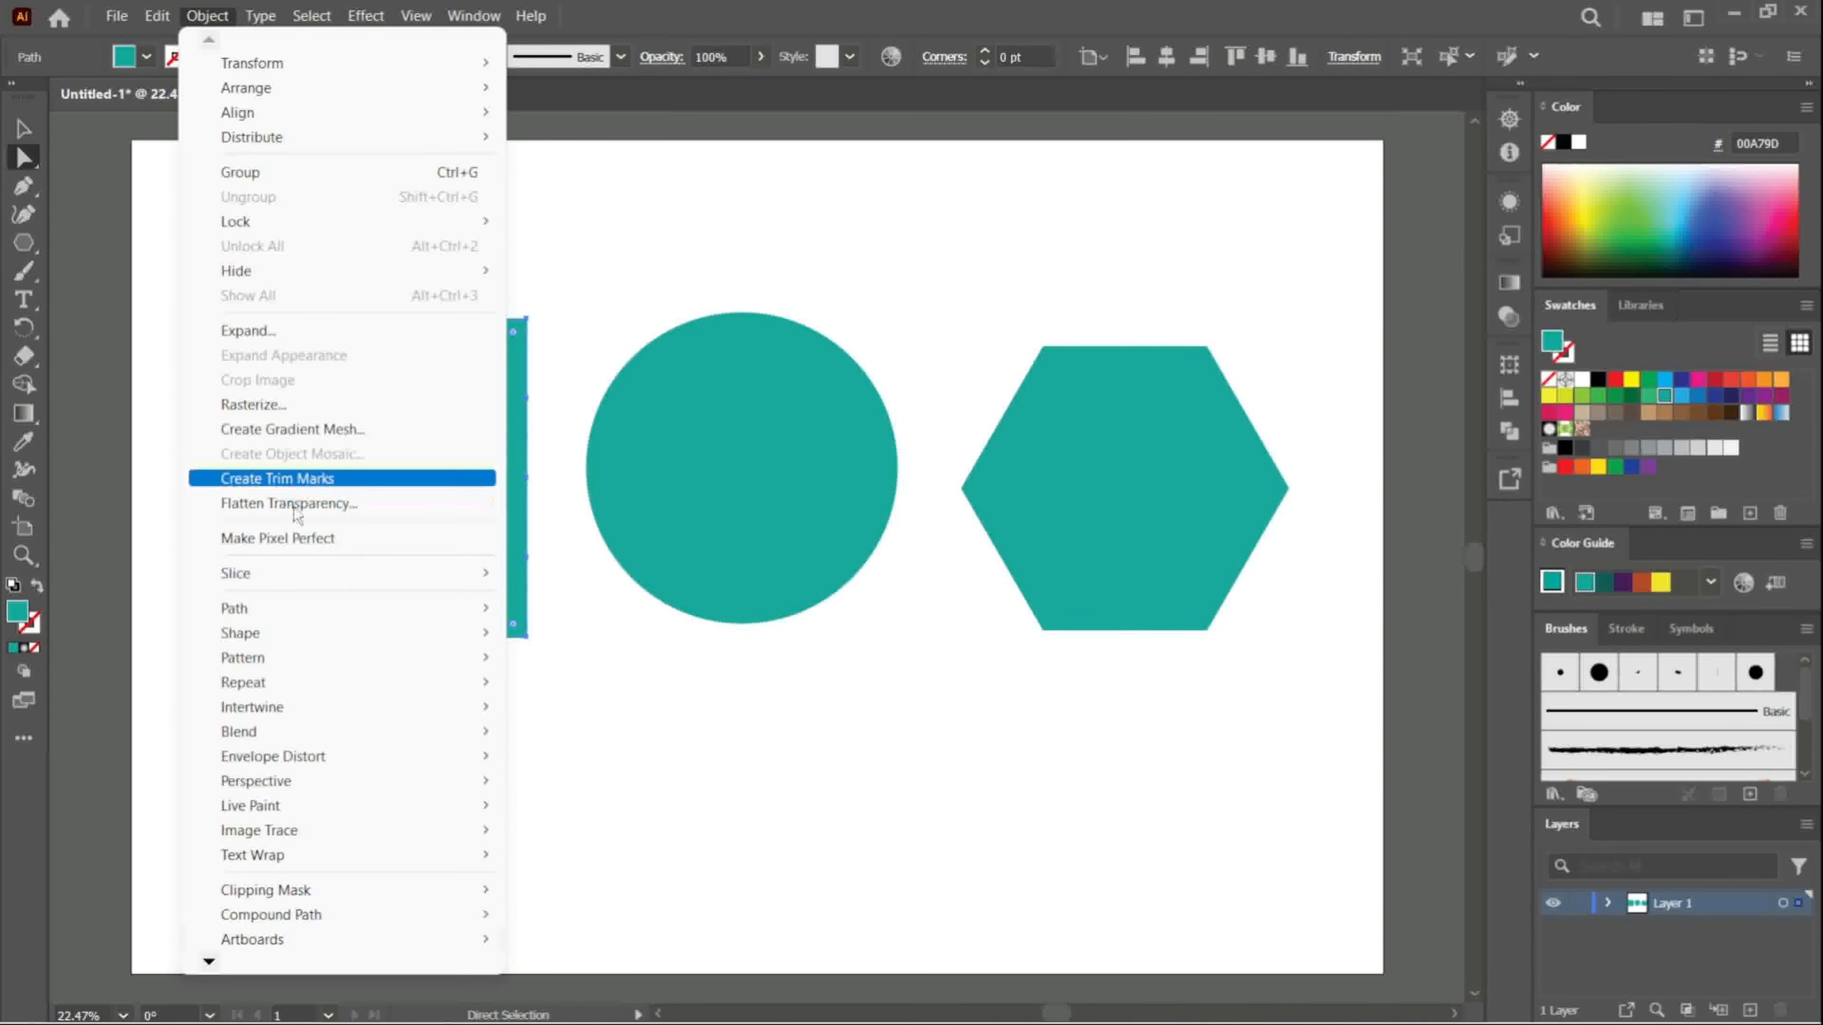
mouse_move(360, 616)
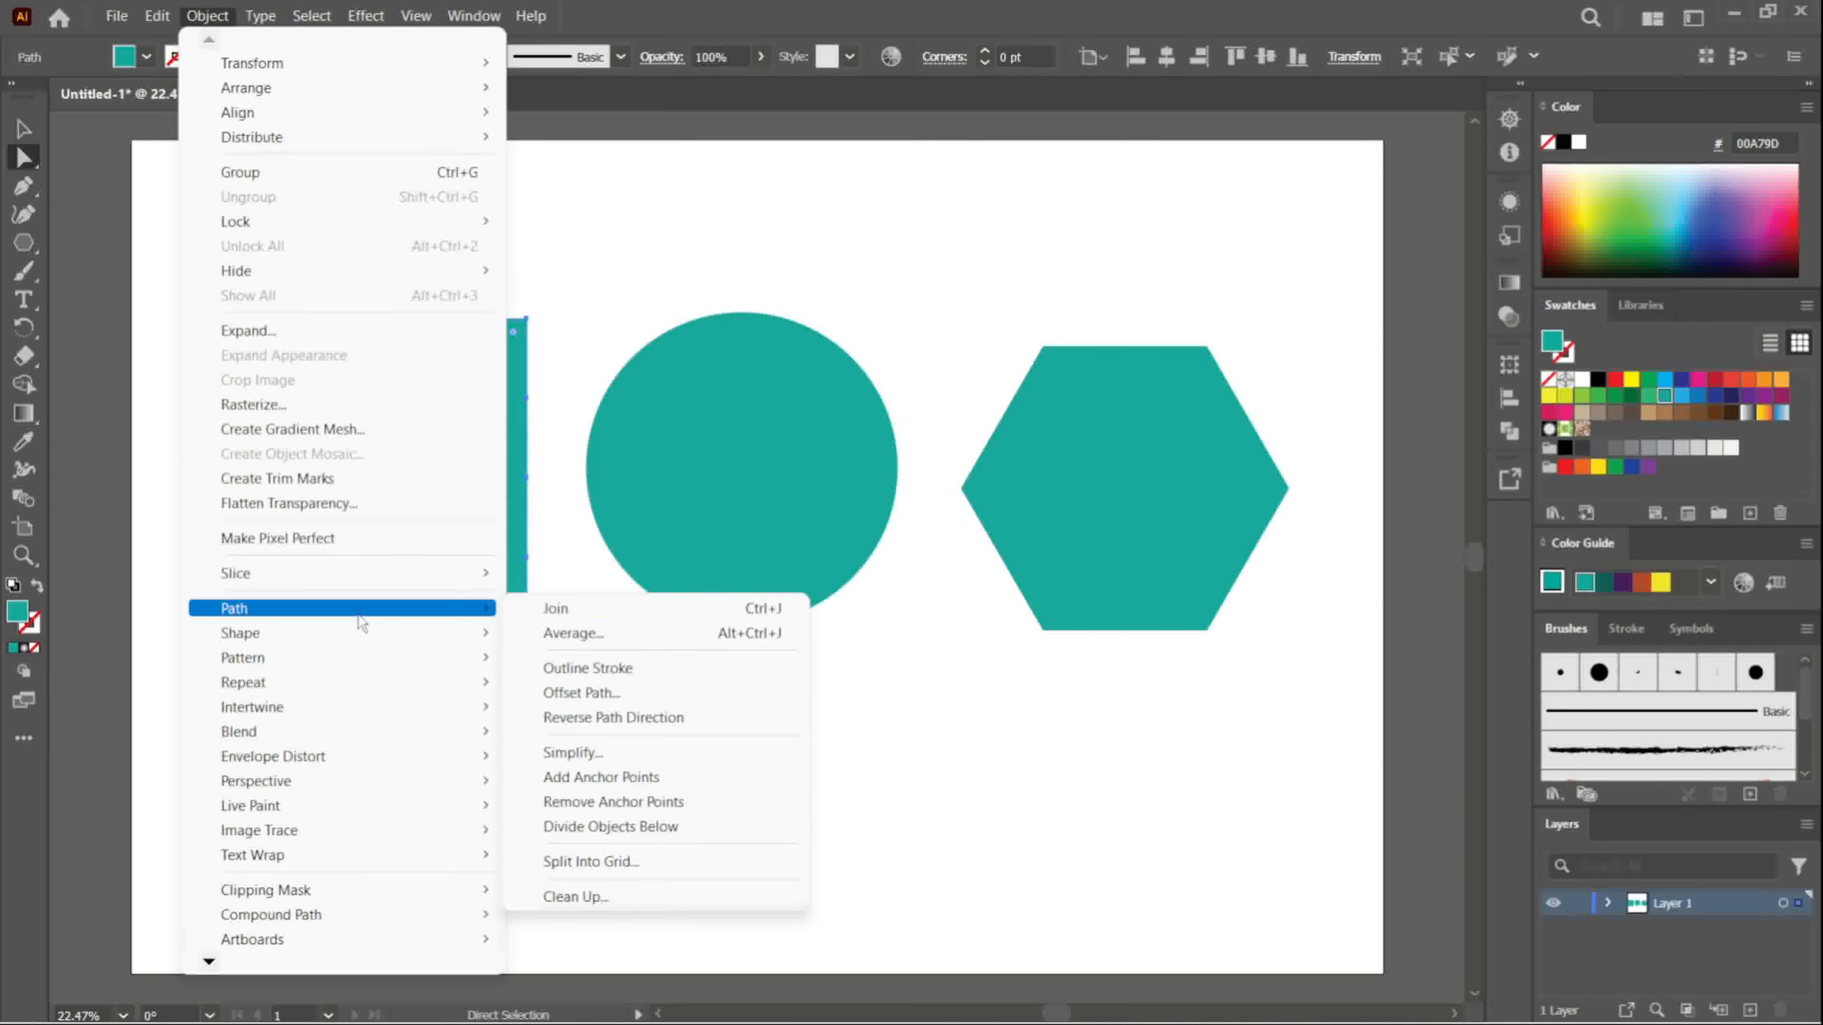
left_click(628, 783)
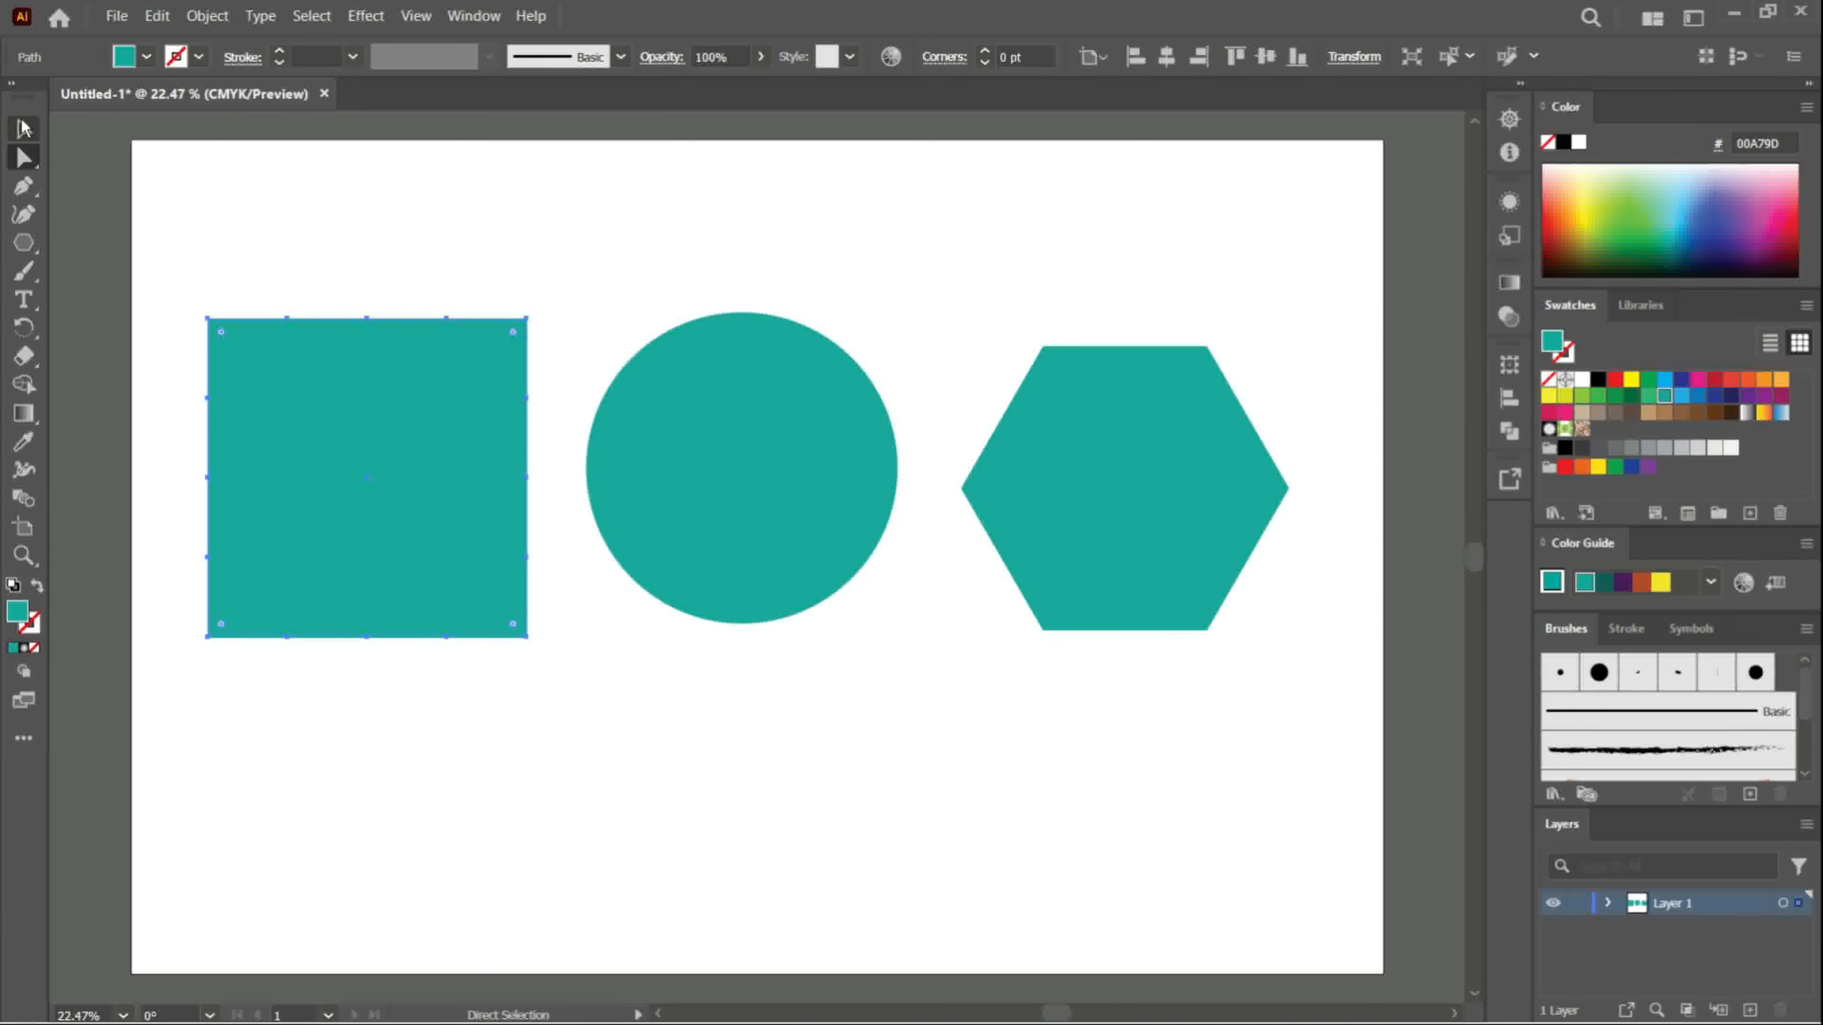
- Switch to the Selection tool for working with entire objects
left_click(24, 128)
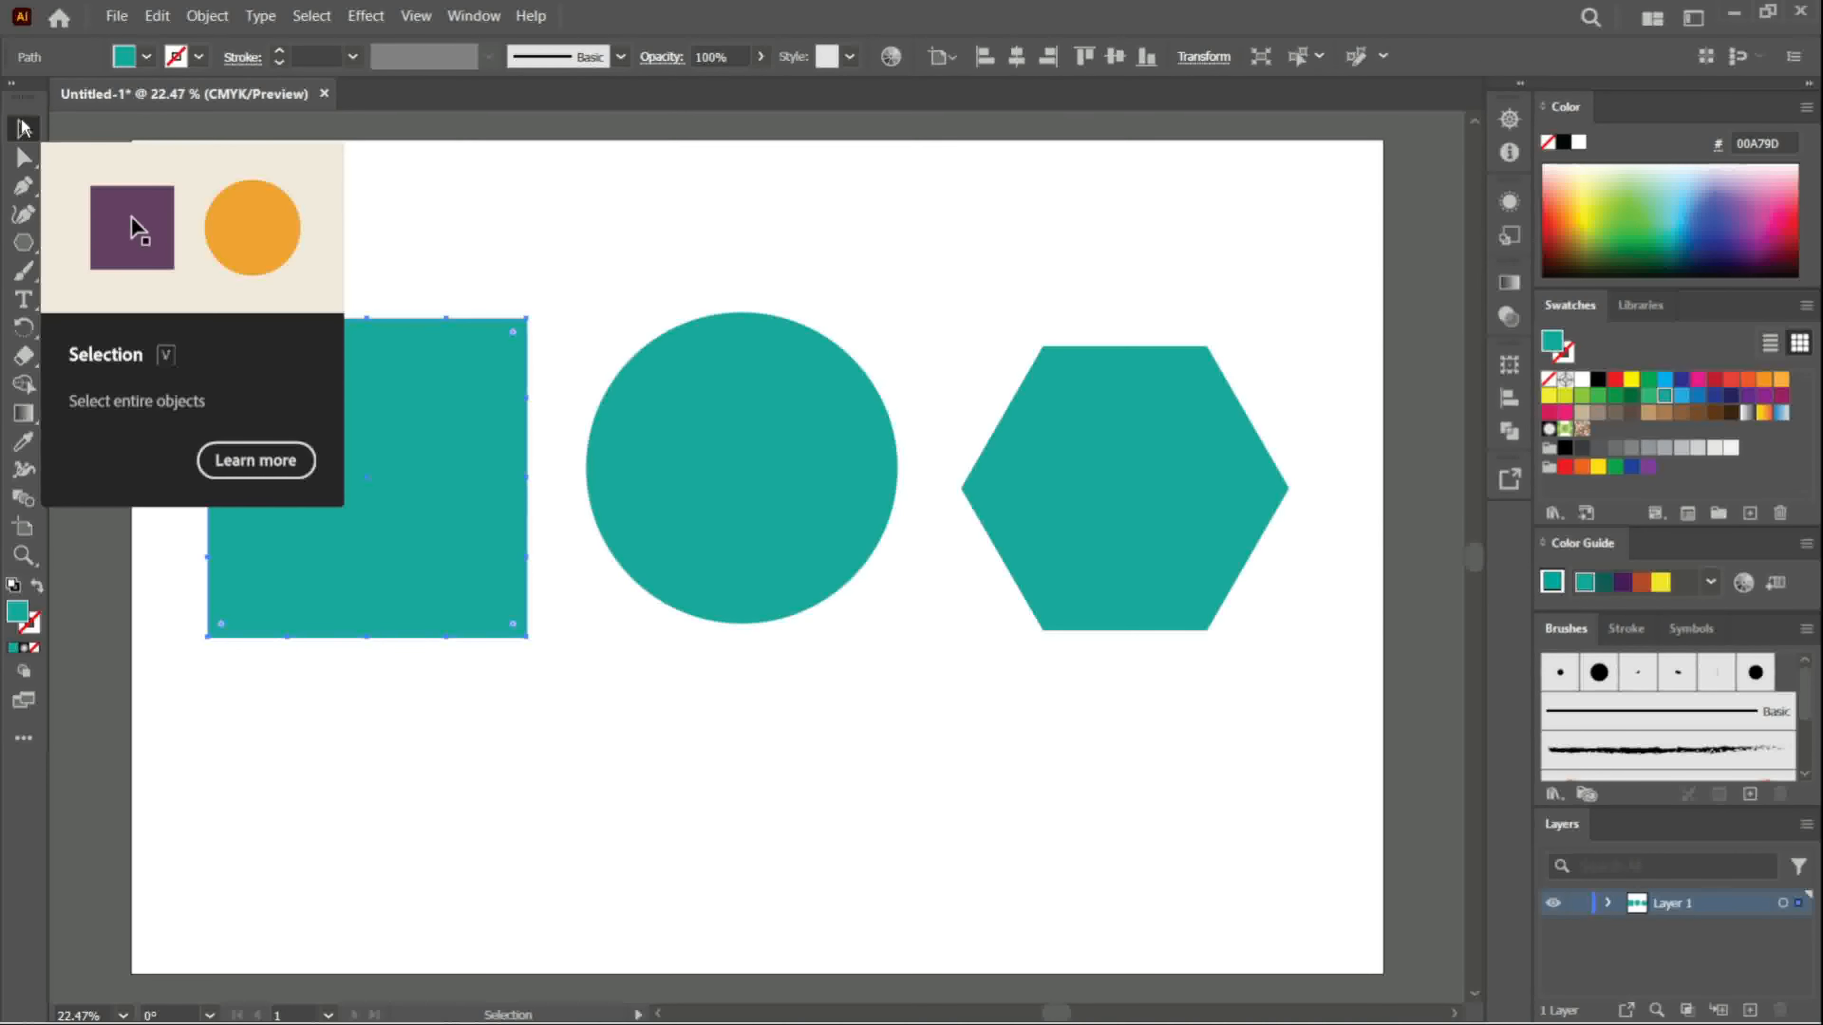